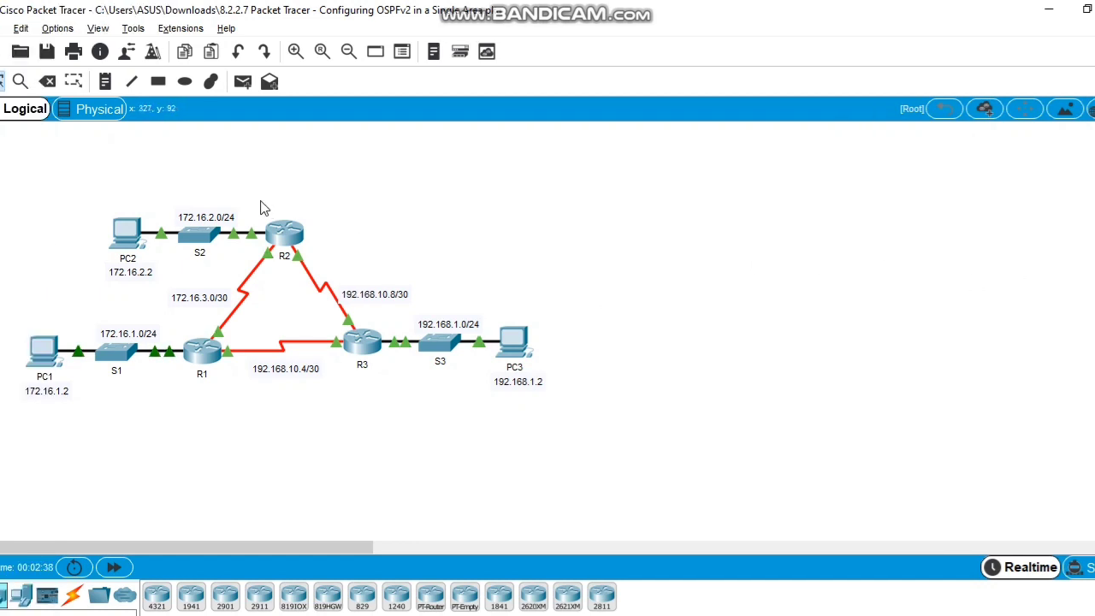
# Step: Replace the Guest user profile with the student's full name and e-mail address, accepting the activity reset
pyautogui.click(125, 53)
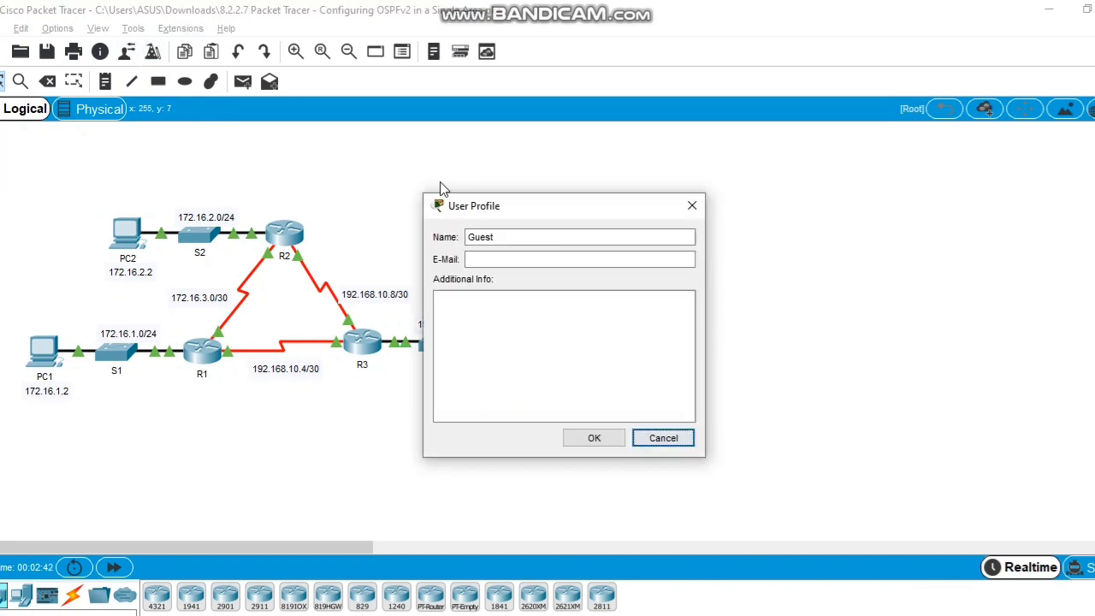
pyautogui.click(509, 237)
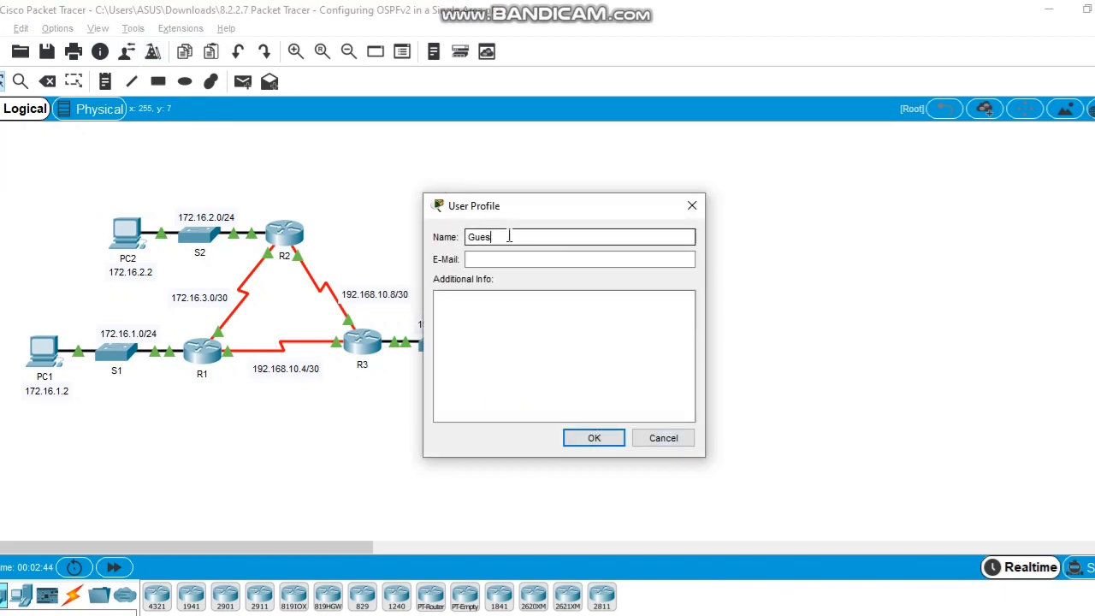
pyautogui.press('BackSpace')
pyautogui.press('BackSpace')
pyautogui.press('BackSpace')
pyautogui.press('BackSpace')
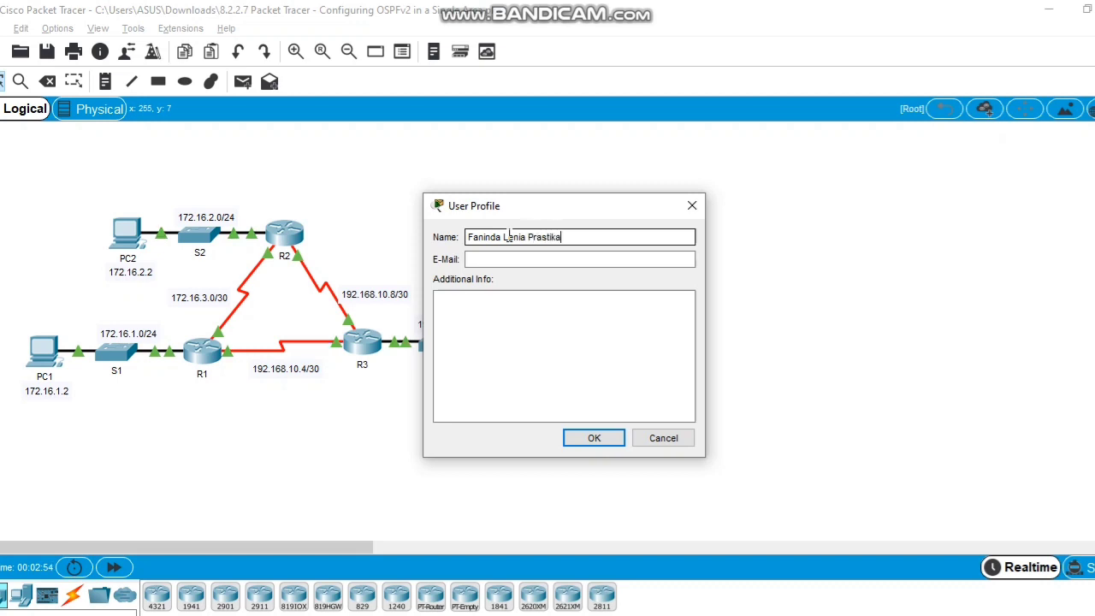
pyautogui.click(508, 259)
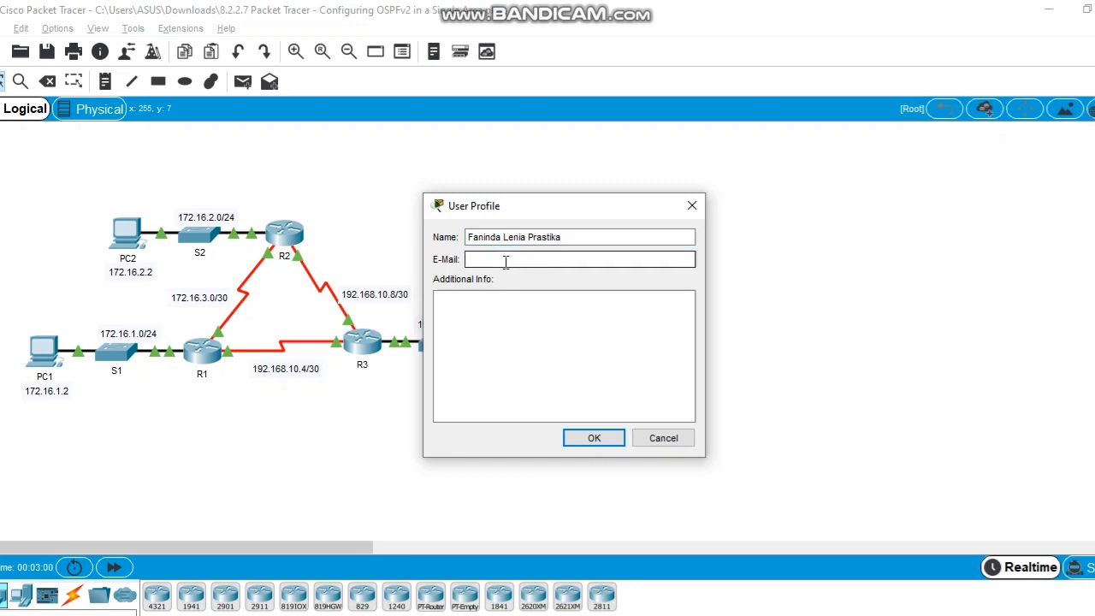
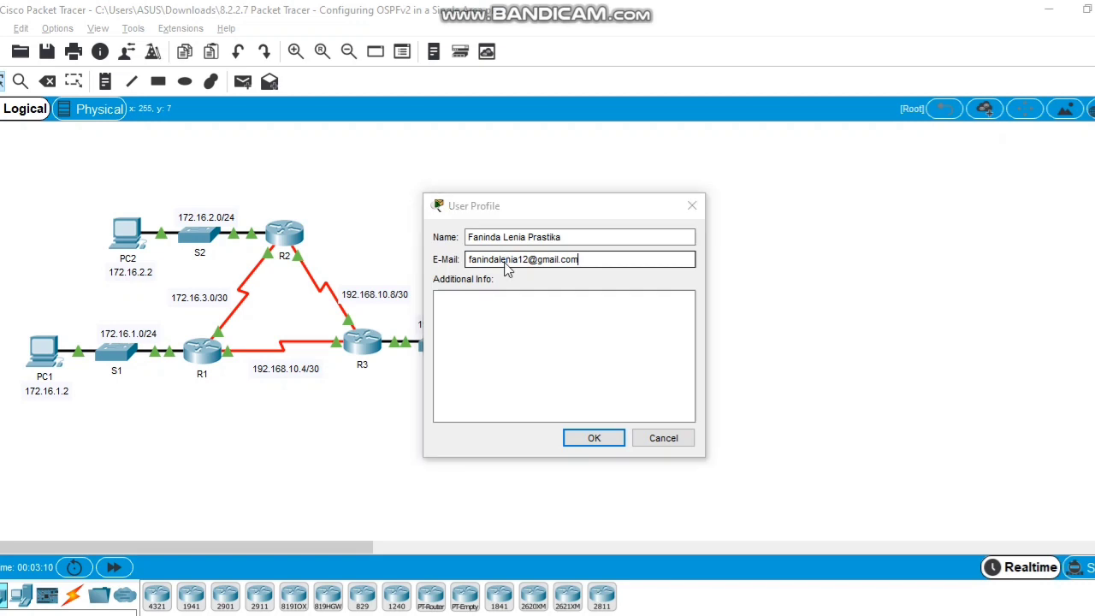
pyautogui.press('Return')
pyautogui.press('Return')
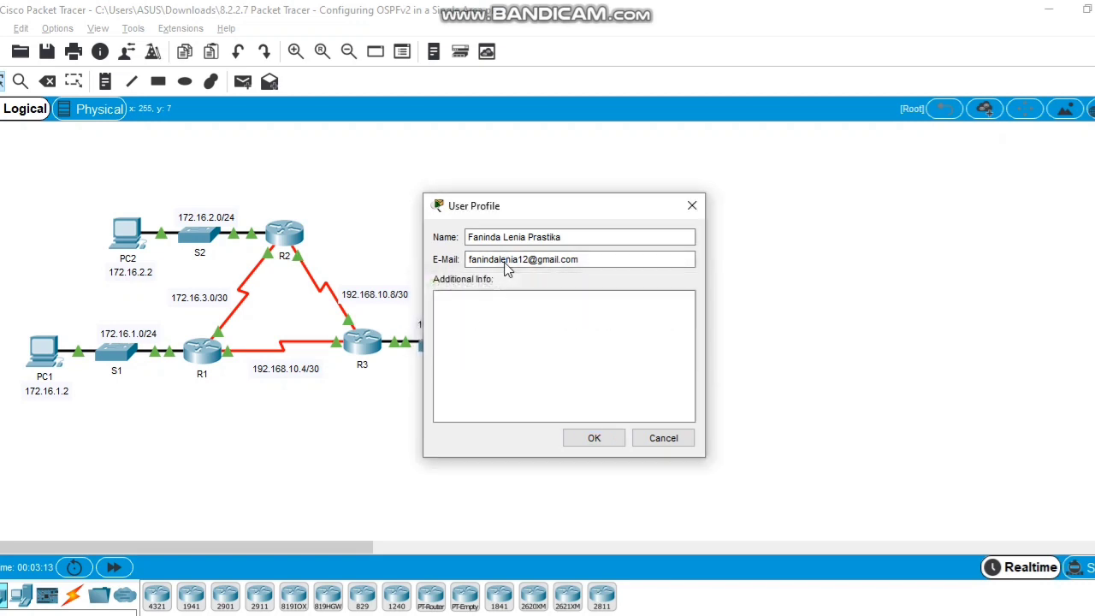
pyautogui.press('Return')
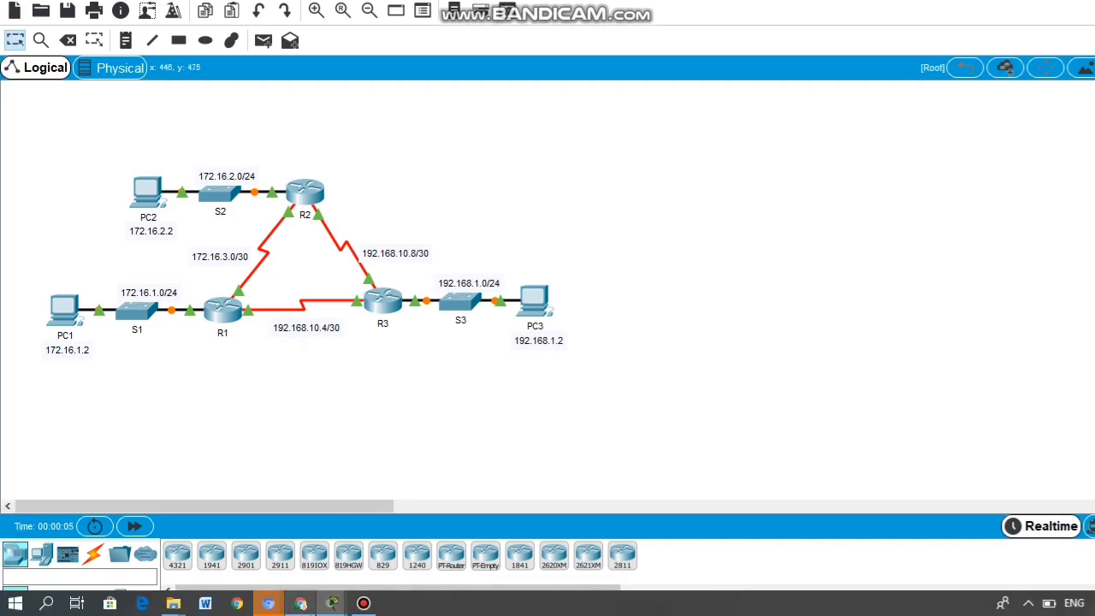
# Step: Bring the PT Activity instructions forward and scroll past the R1–R3 and PC addressing rows to Part 1
pyautogui.moveTo(317, 611)
pyautogui.click(277, 563)
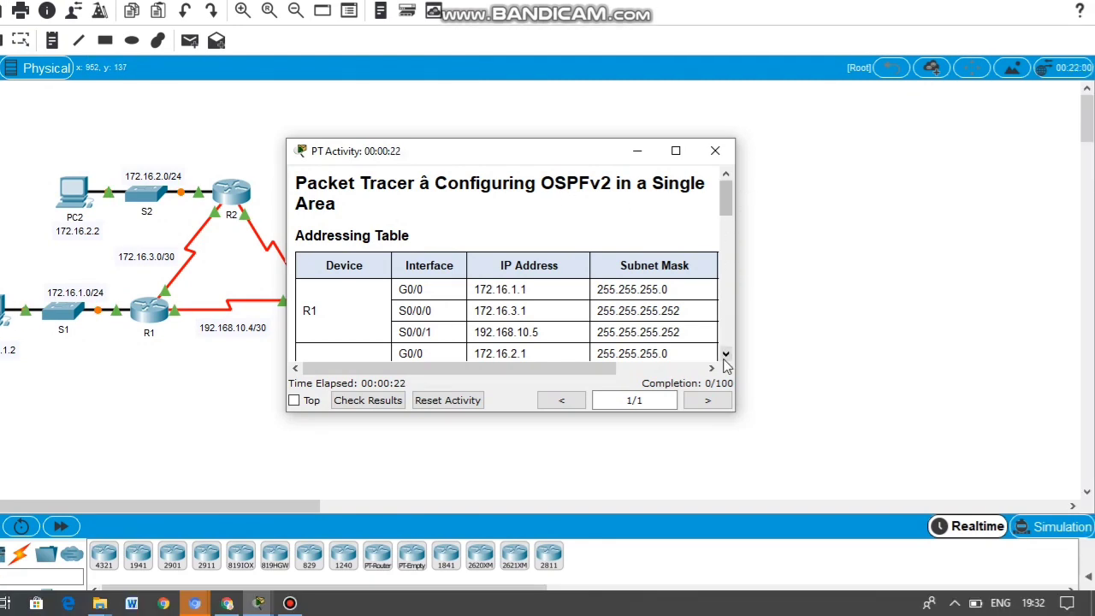
pyautogui.click(726, 394)
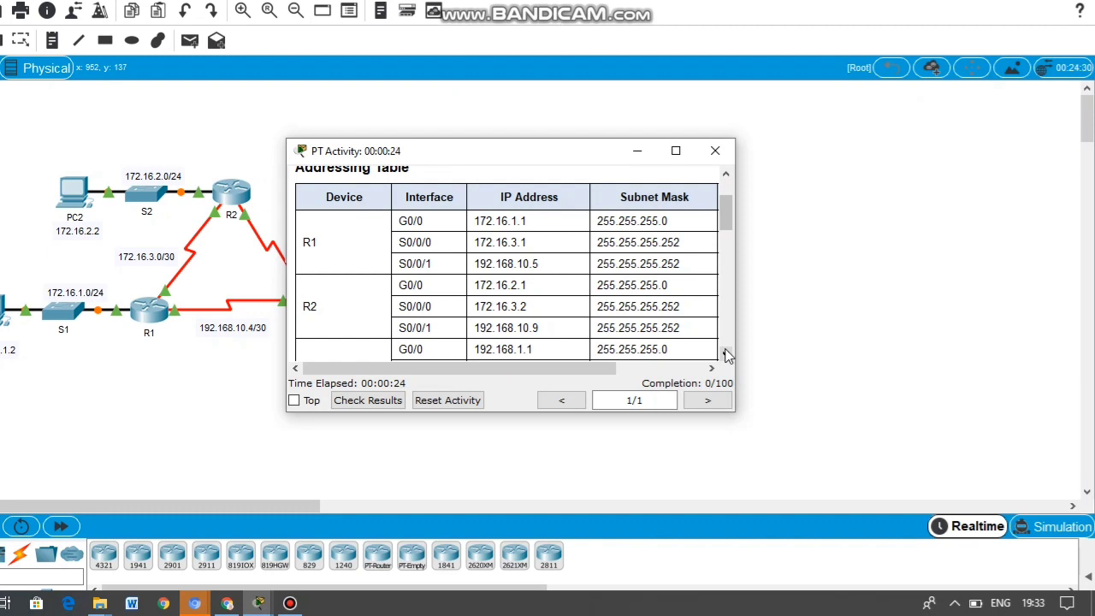
pyautogui.click(726, 354)
pyautogui.click(726, 354)
pyautogui.click(726, 354)
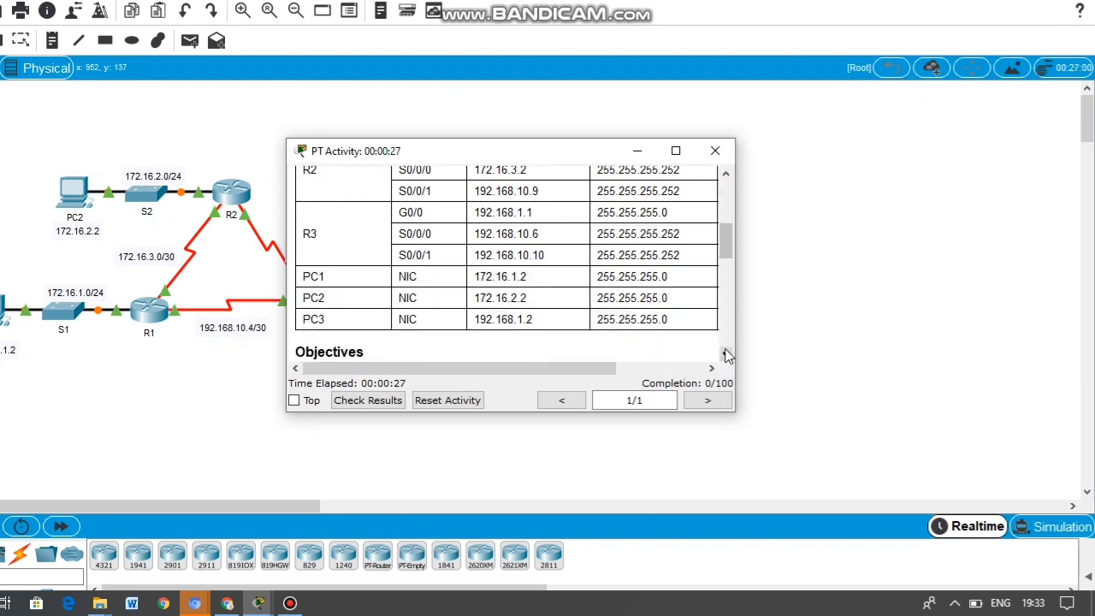
pyautogui.click(726, 355)
pyautogui.click(726, 354)
pyautogui.click(726, 354)
pyautogui.click(726, 354)
pyautogui.click(726, 354)
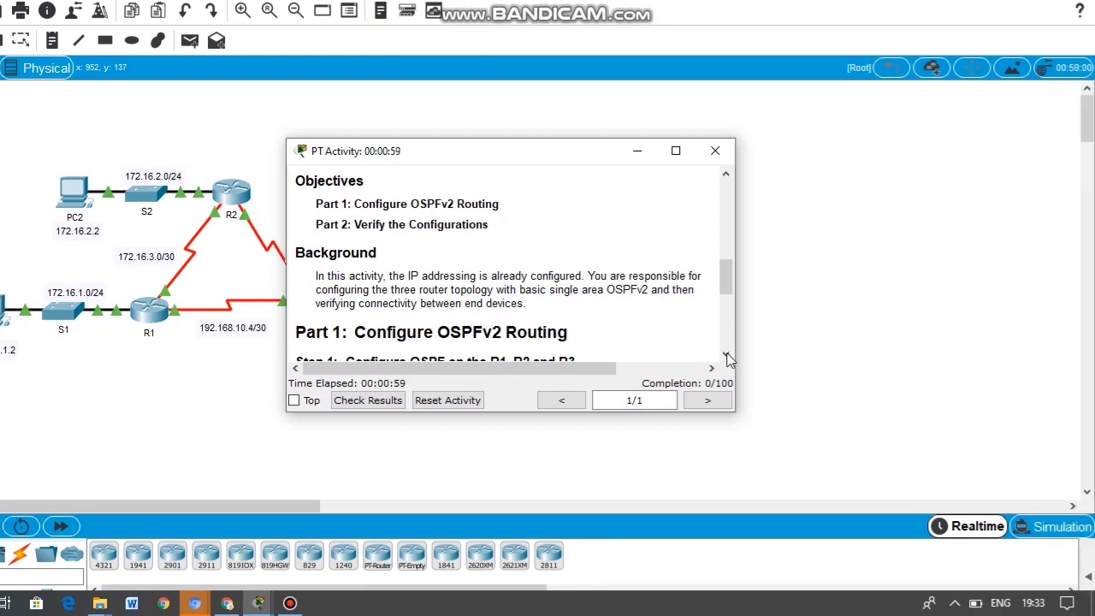
# Step: Read the Part 1 OSPF requirements and Part 2 verification steps, then hide the instructions window
pyautogui.click(725, 355)
pyautogui.click(726, 355)
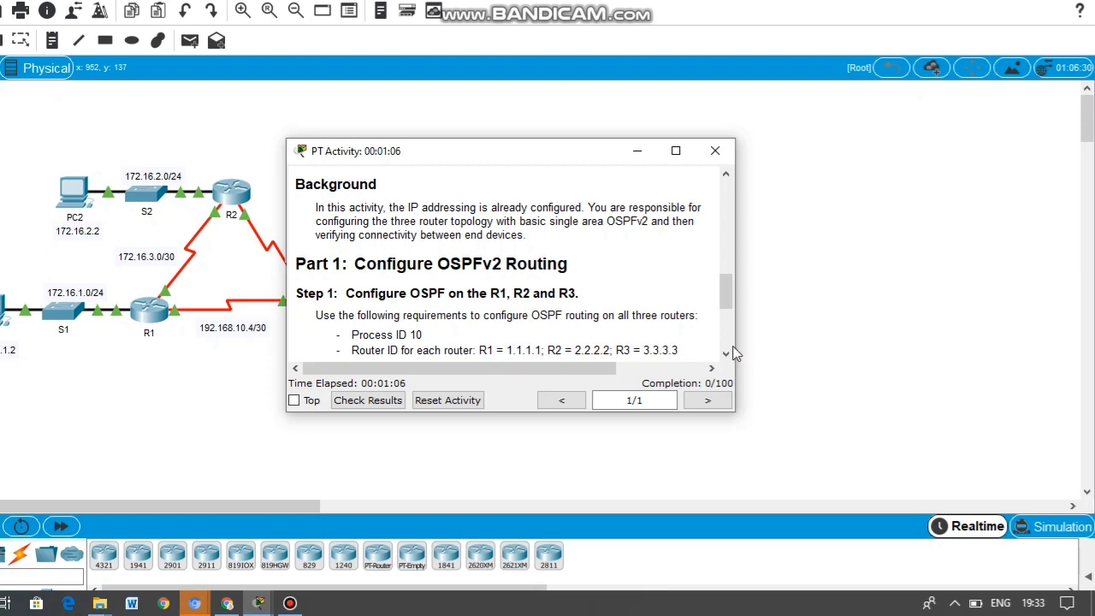
pyautogui.click(727, 353)
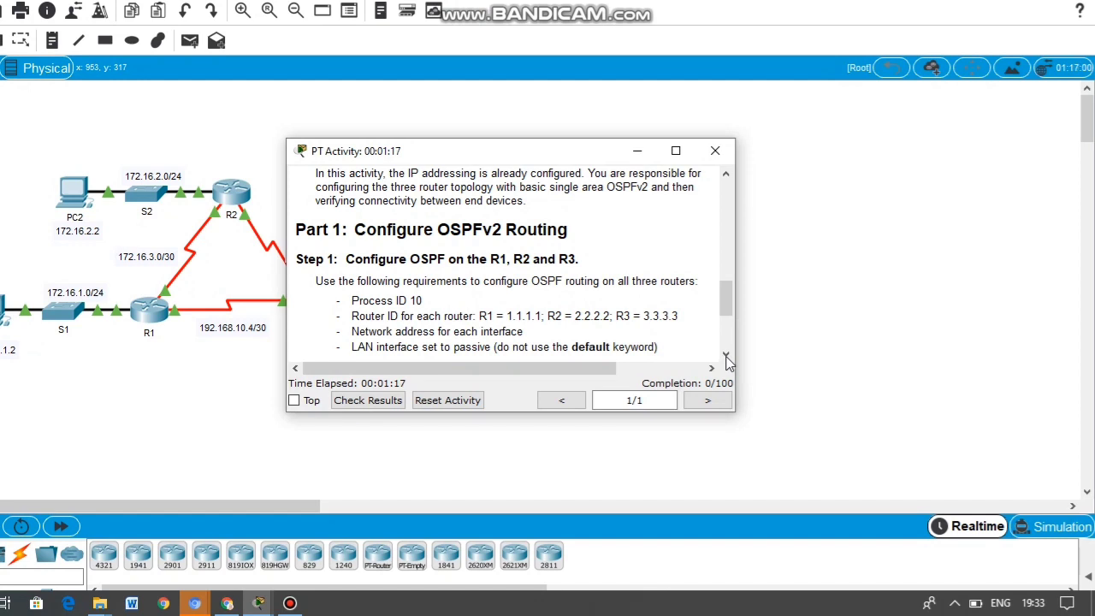
pyautogui.click(726, 355)
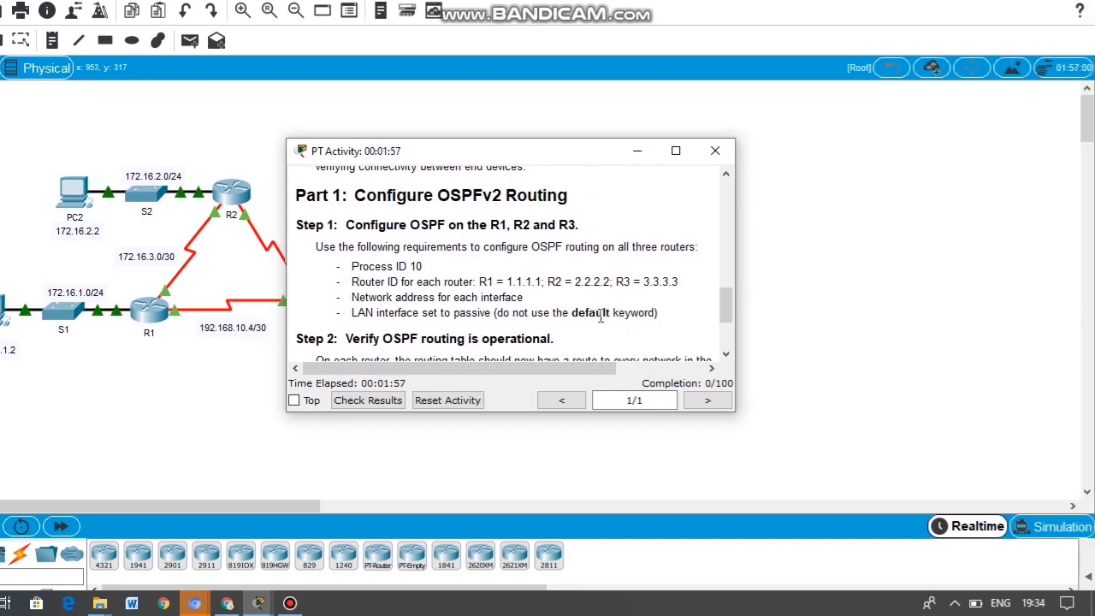
pyautogui.scroll(-2, 732, 356)
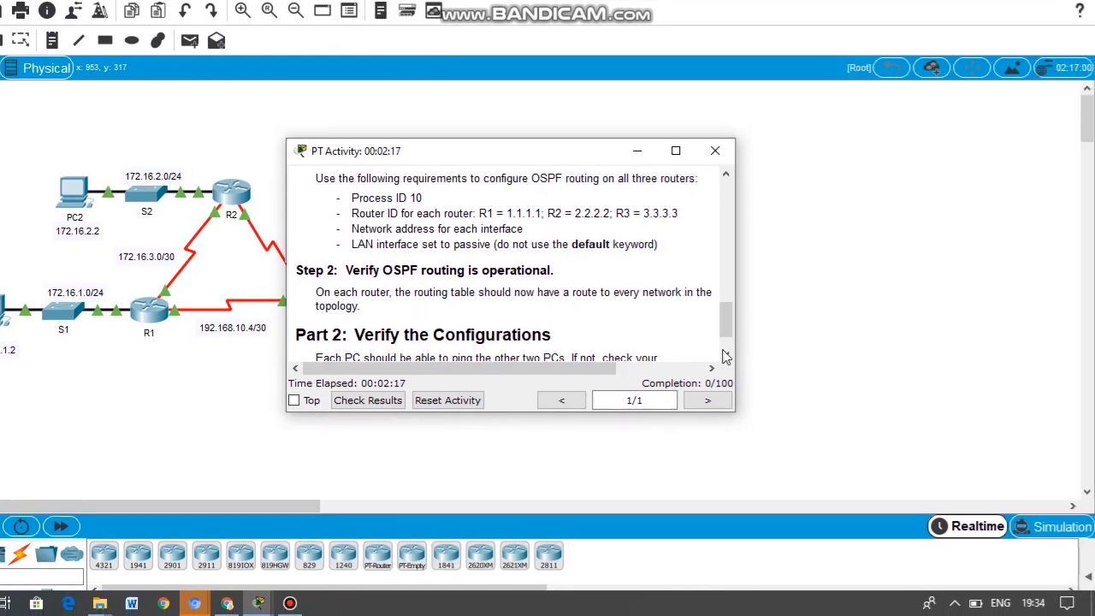
pyautogui.click(725, 358)
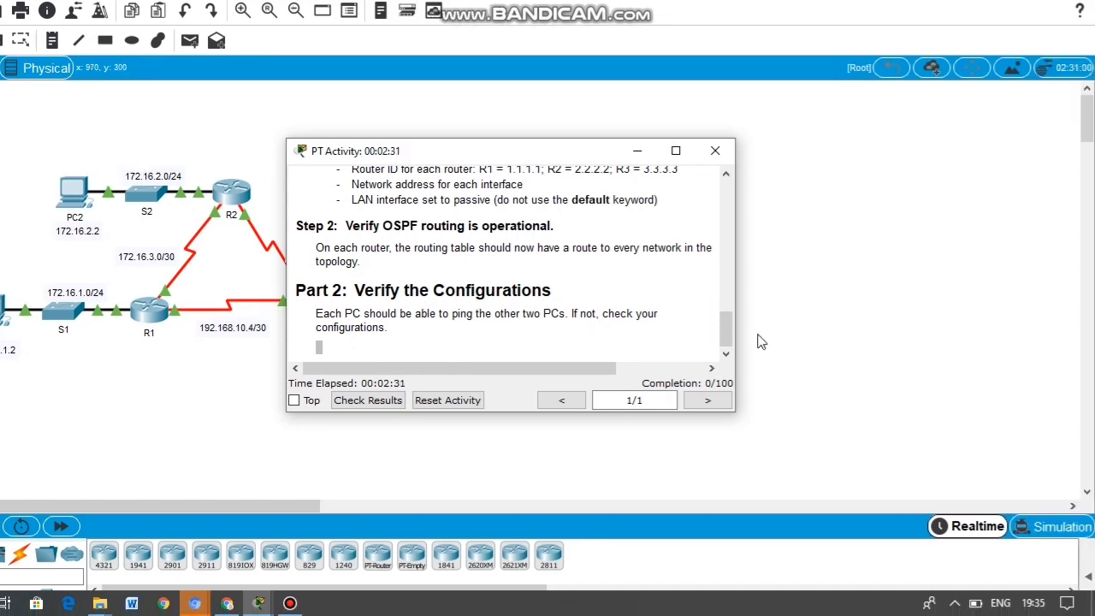
pyautogui.click(804, 366)
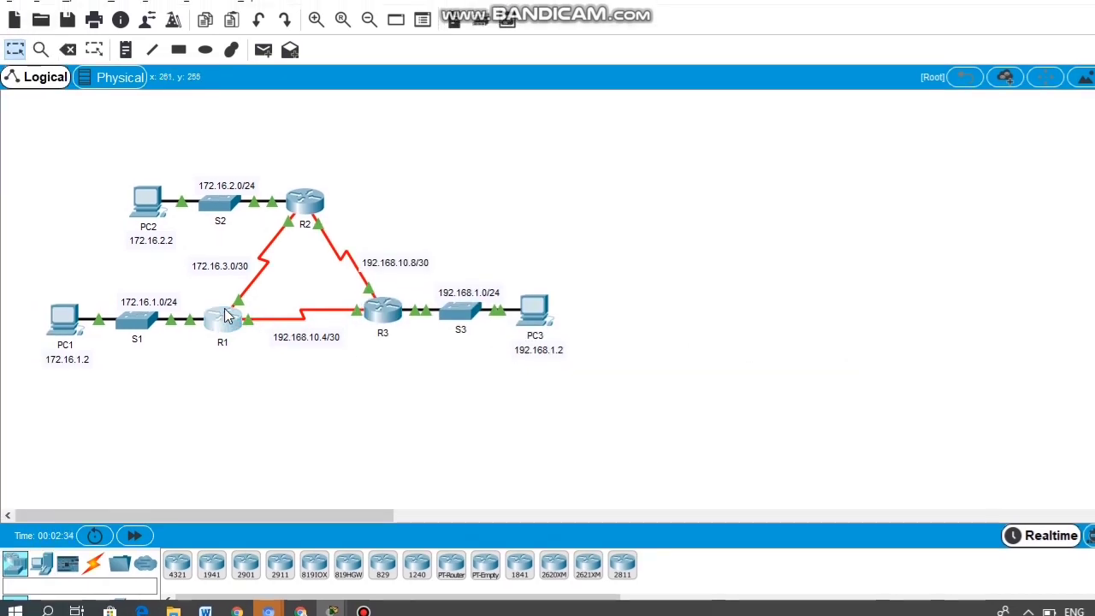
# Step: On R1's CLI, enter privileged and global configuration mode and type router ospf 10
pyautogui.click(225, 313)
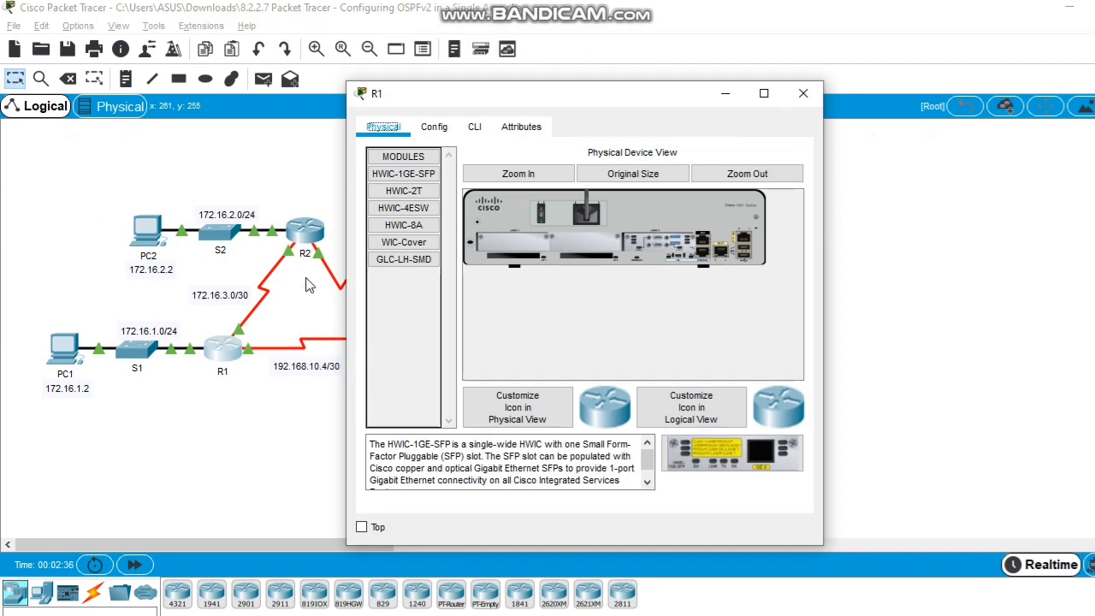
pyautogui.click(477, 135)
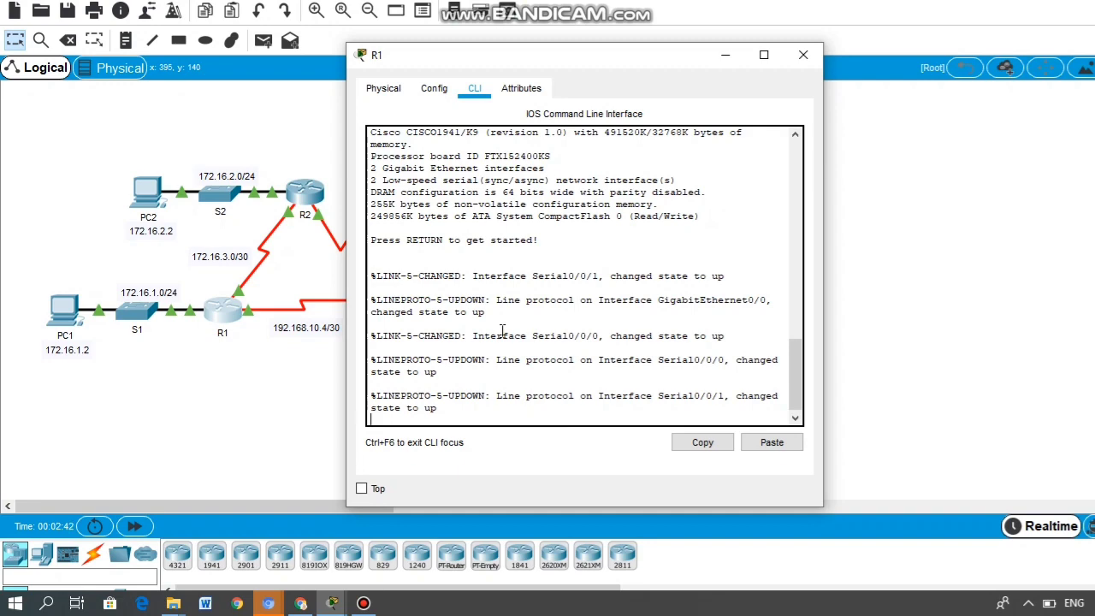
pyautogui.press('Return')
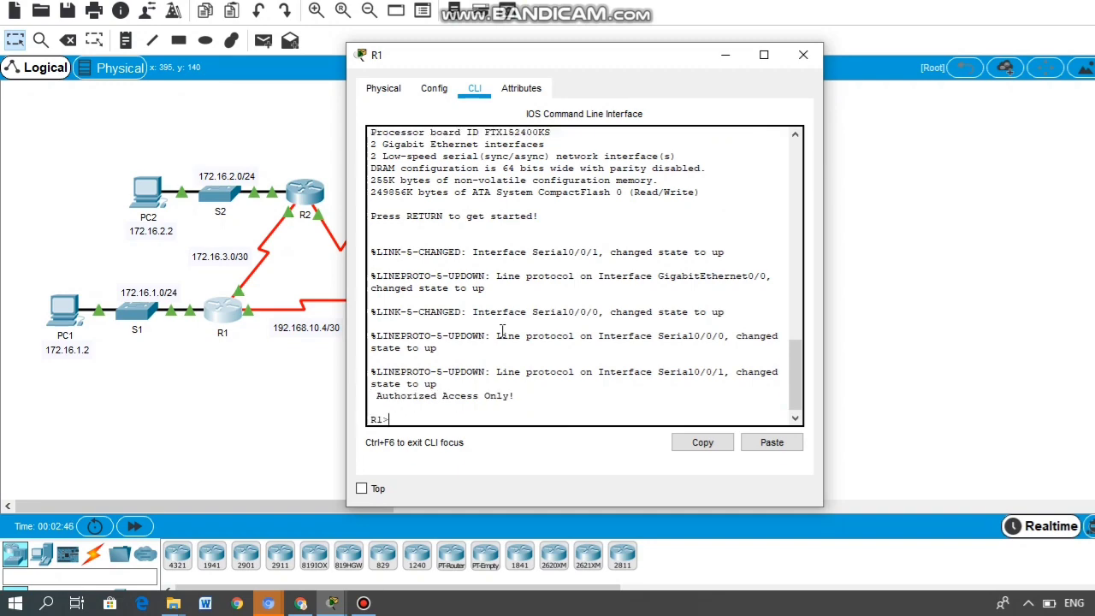
pyautogui.write('ena')
pyautogui.press('Return')
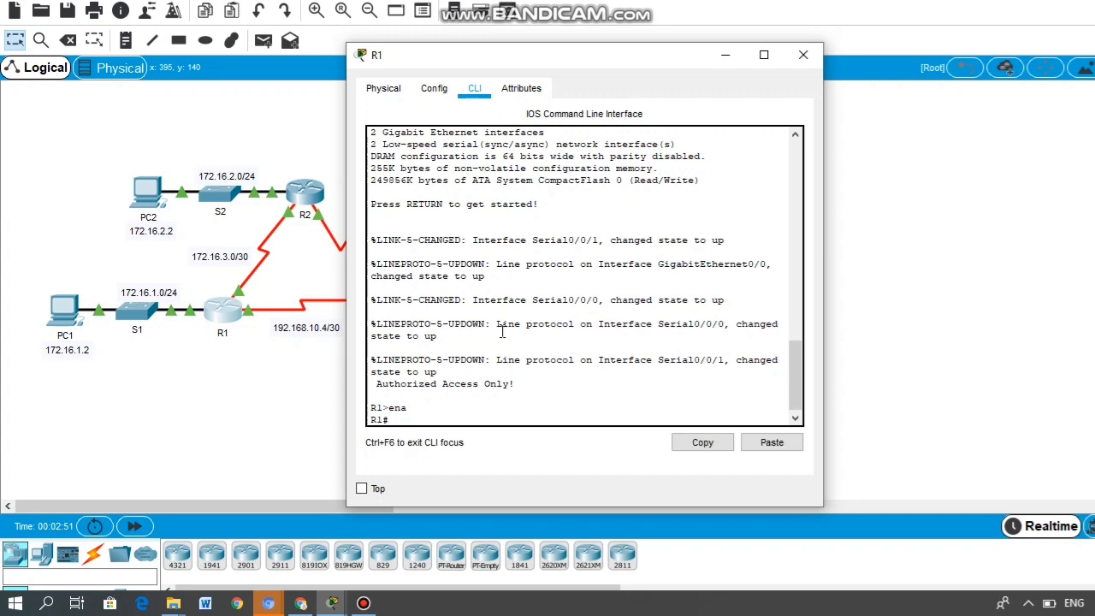
pyautogui.write('configure terminal')
pyautogui.press('Return')
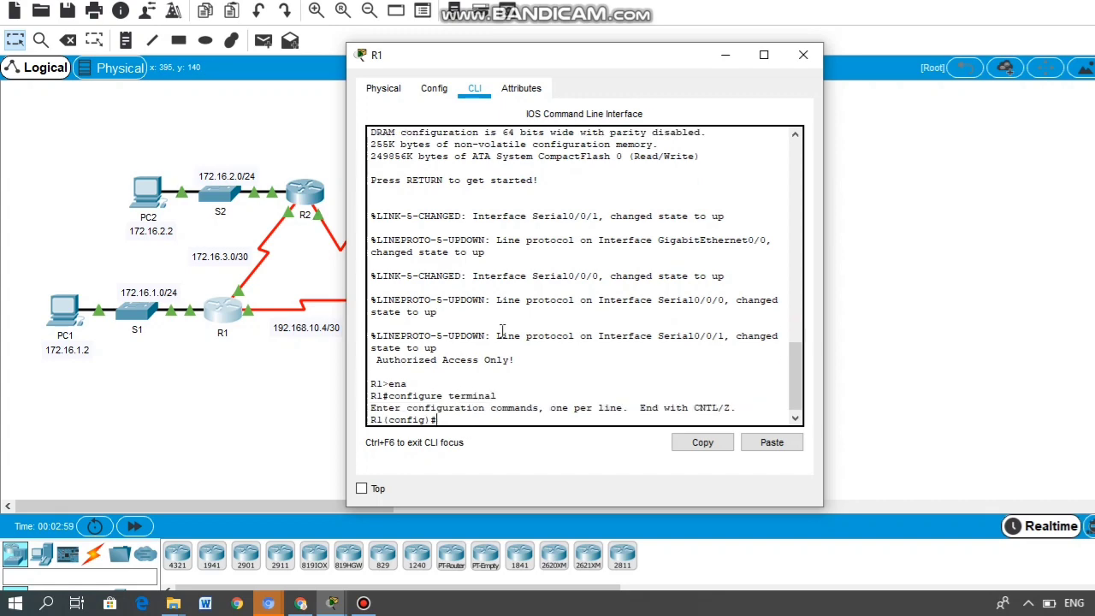
pyautogui.write('router ospf 10')
# Step: Start OSPF 10 on R1 with router ID 1.1.1.1 and type network 172.16.1.0 0.0.0.255 area 0
pyautogui.press('Return')
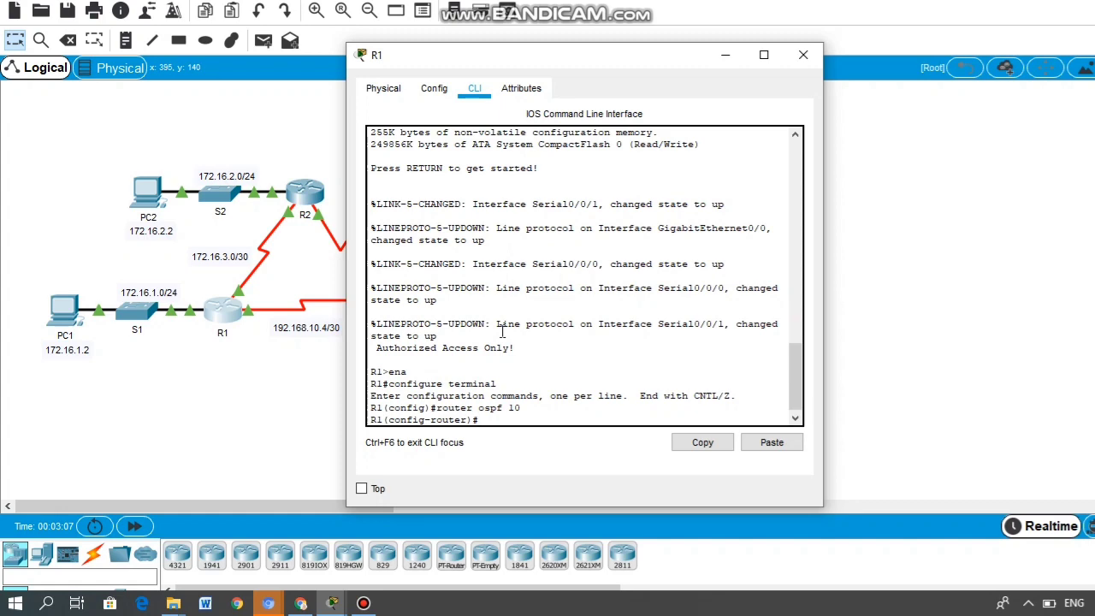
pyautogui.write('router-id 1.1.1.1')
pyautogui.press('Return')
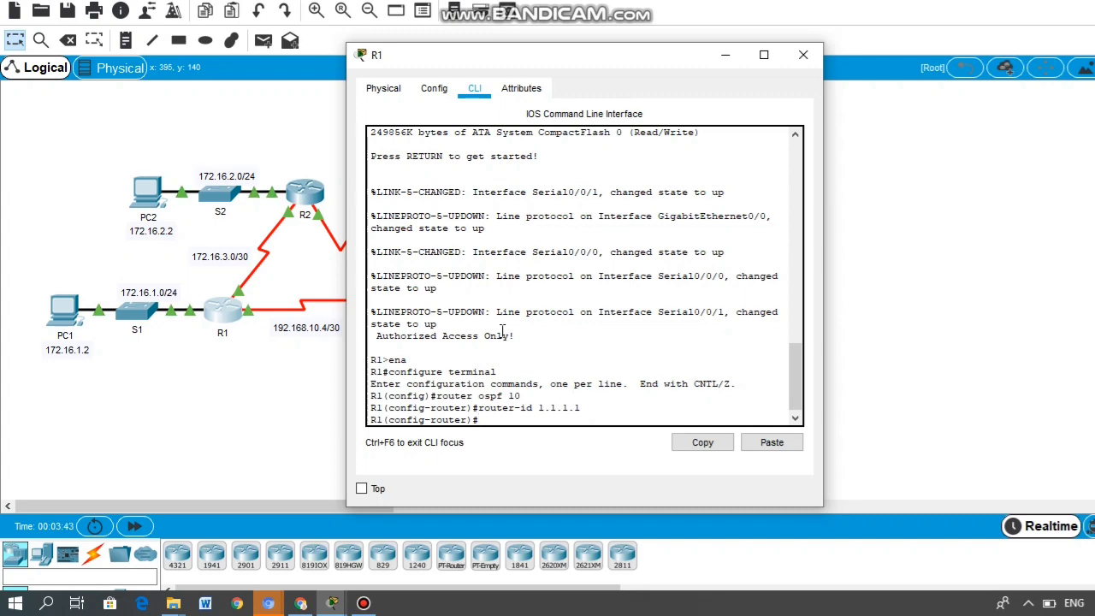
pyautogui.write('network 172.16.1.0 0.0.0')
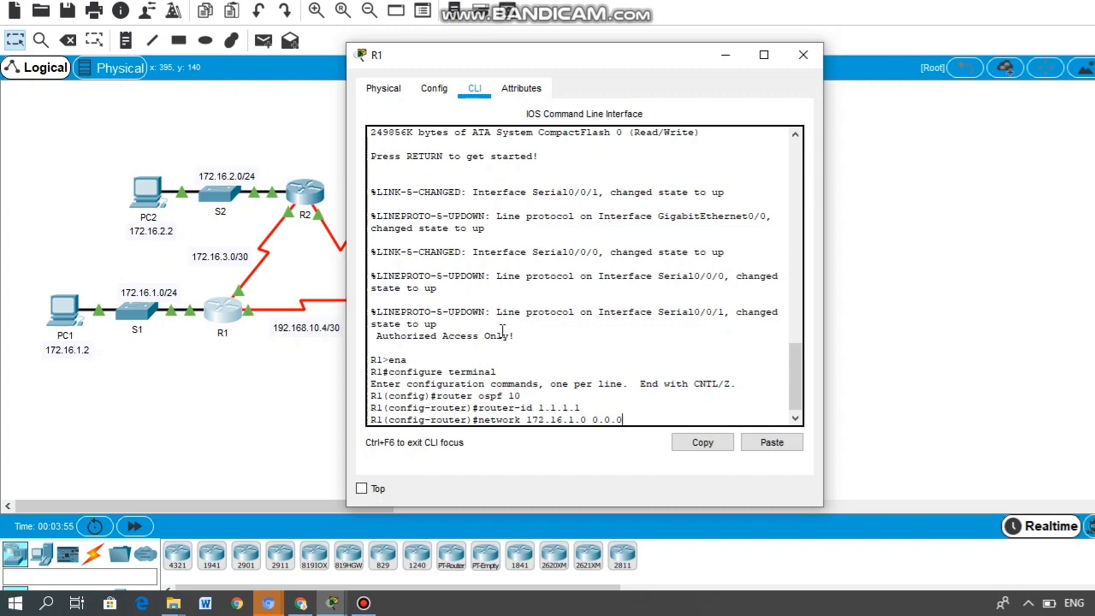
pyautogui.write('.255 area 0')
# Step: Advertise 172.16.1.0/24, 192.168.10.4/30 and 172.16.3.0/30 in area 0 and make R1's g0/0 passive
pyautogui.press('Return')
pyautogui.write('network ')
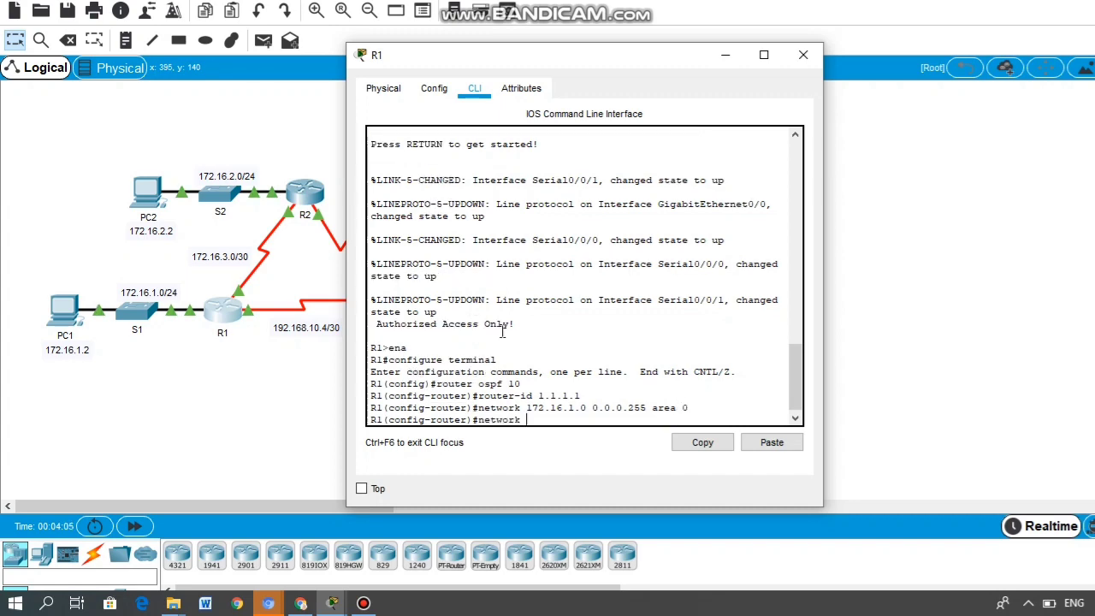
pyautogui.write('192.168.10.4 0')
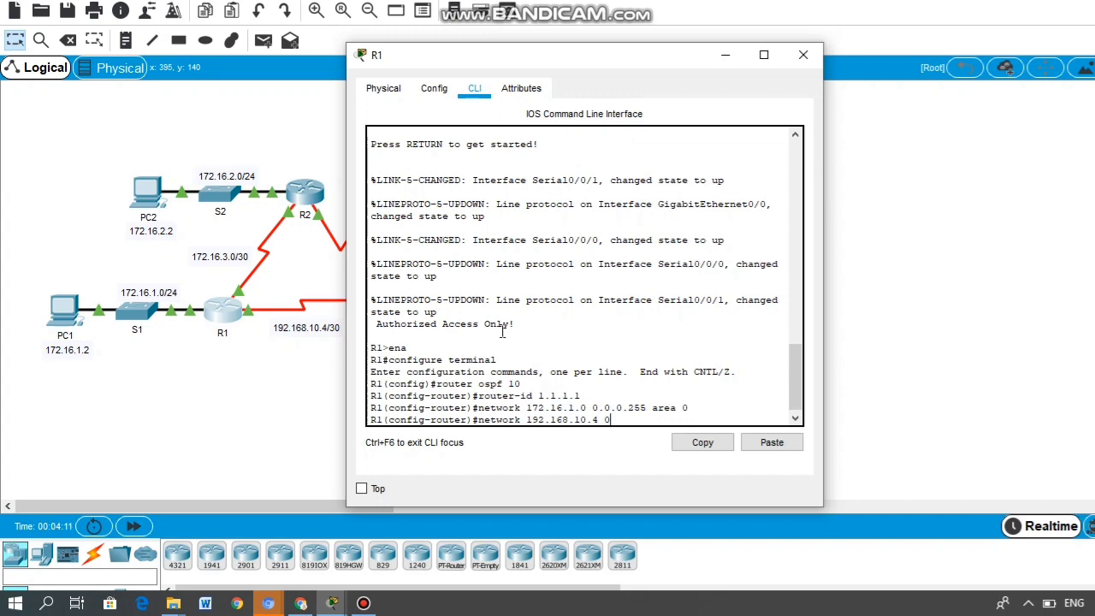
pyautogui.write('.0.0.3 area 0')
pyautogui.press('Return')
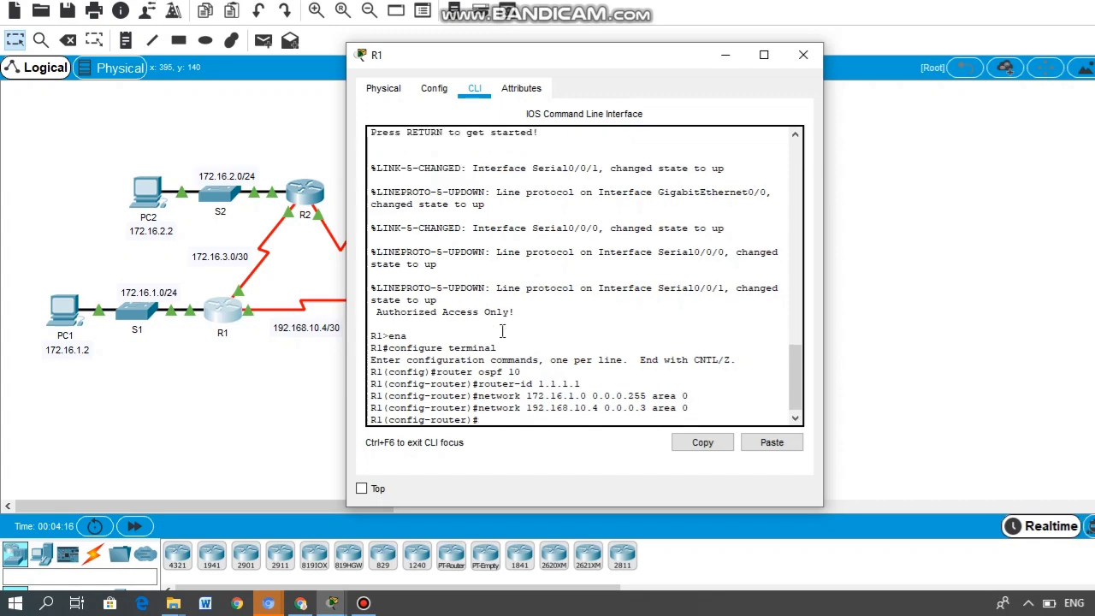
pyautogui.write('network 172.16.3.0 0.0.0')
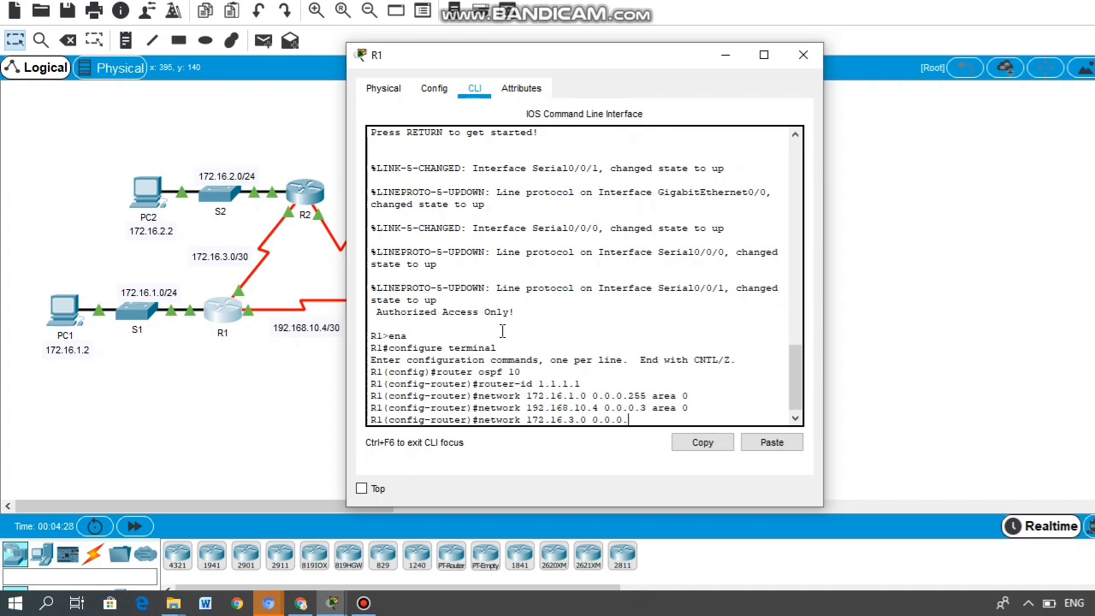
pyautogui.write('.3 area 0')
pyautogui.press('Return')
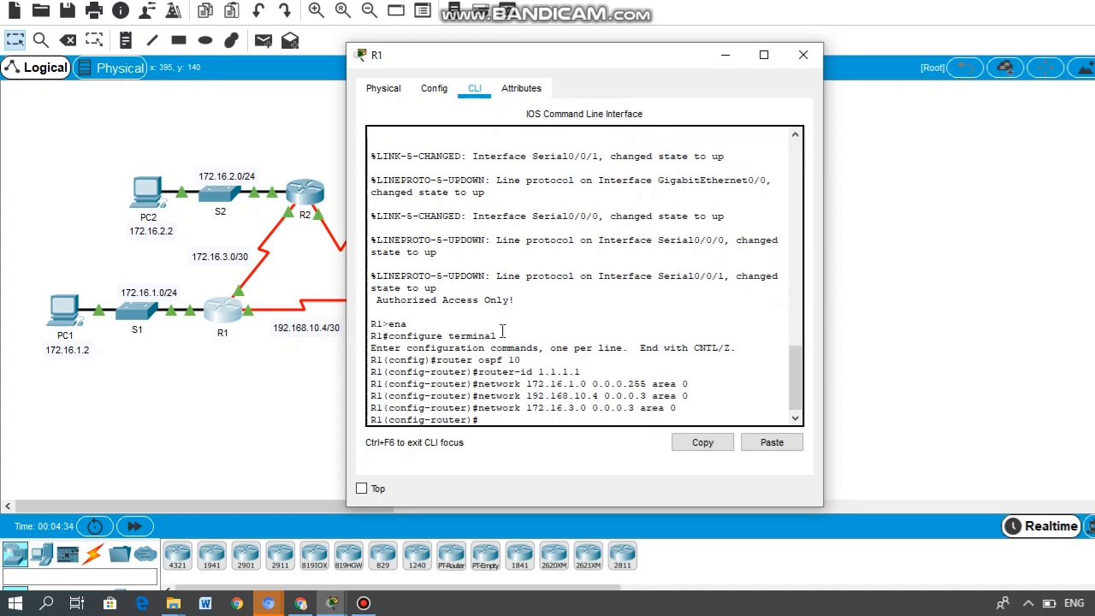
pyautogui.write('passive-int g0/0')
pyautogui.press('Return')
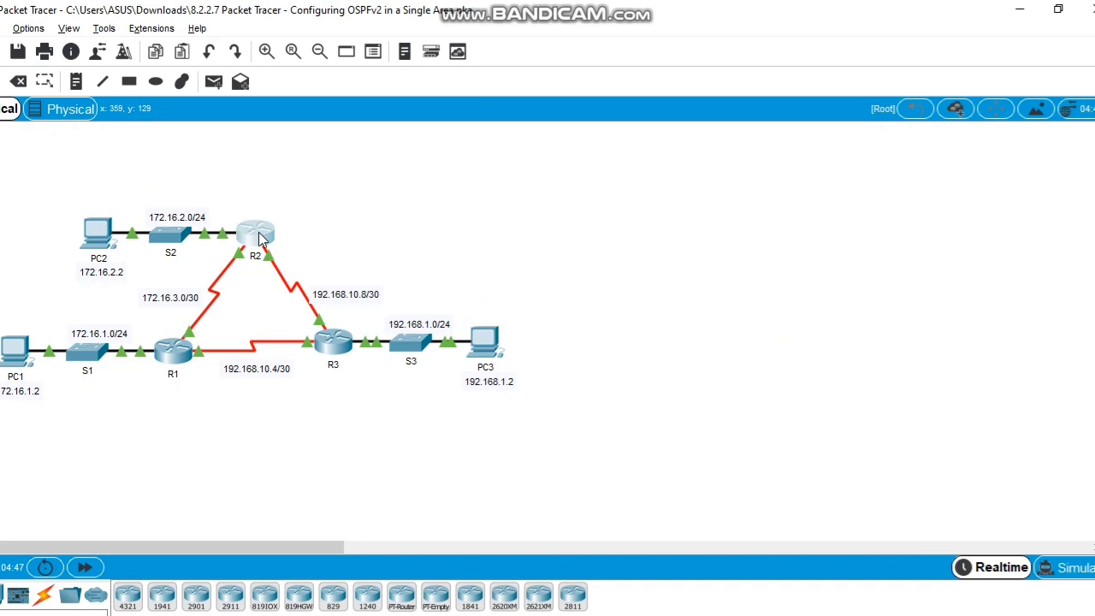
# Step: On R2's CLI, enter enable and configure terminal, then start router ospf 10
pyautogui.click(261, 239)
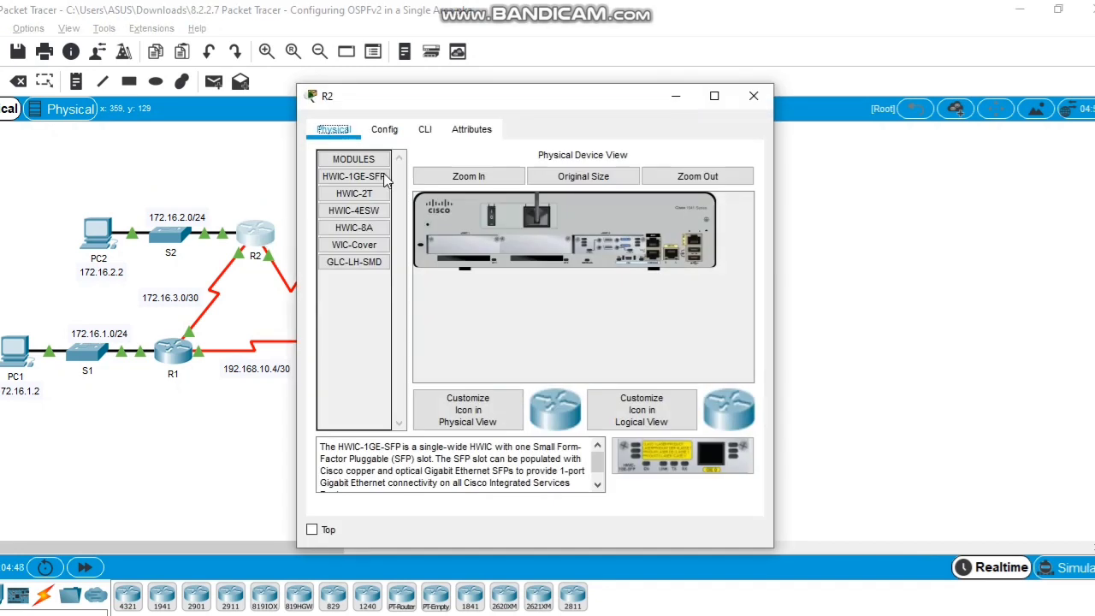
pyautogui.click(423, 129)
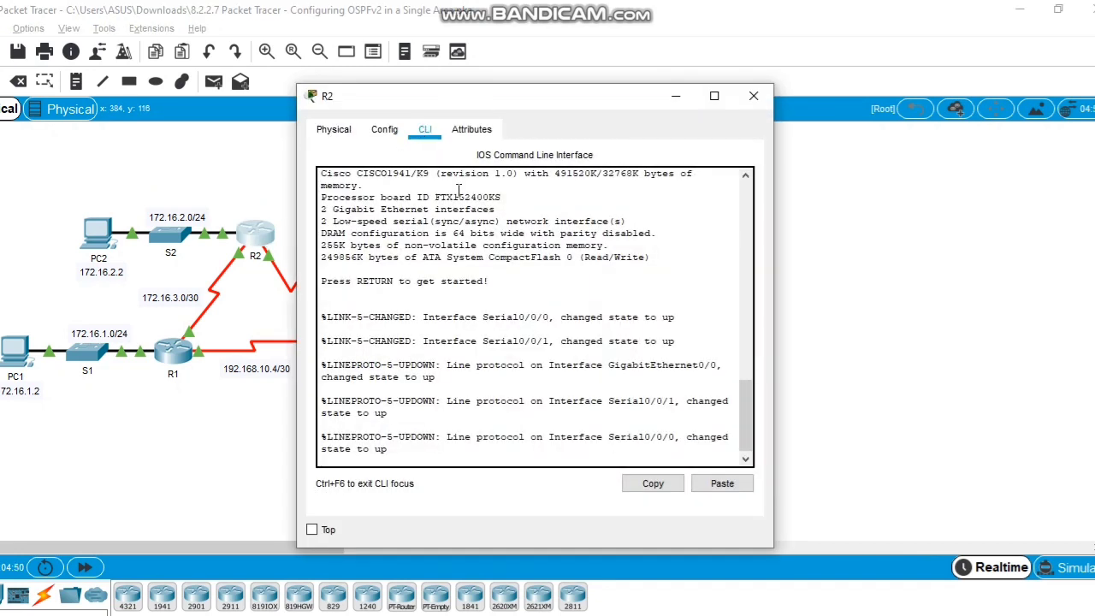
pyautogui.press('Return')
pyautogui.write('en')
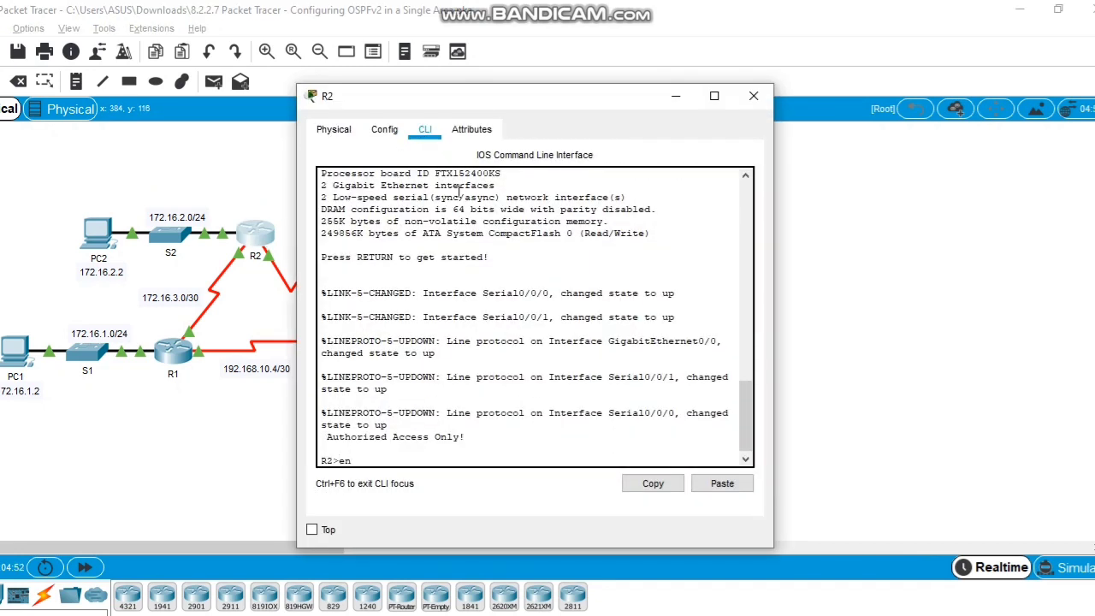
pyautogui.write('able')
pyautogui.press('Return')
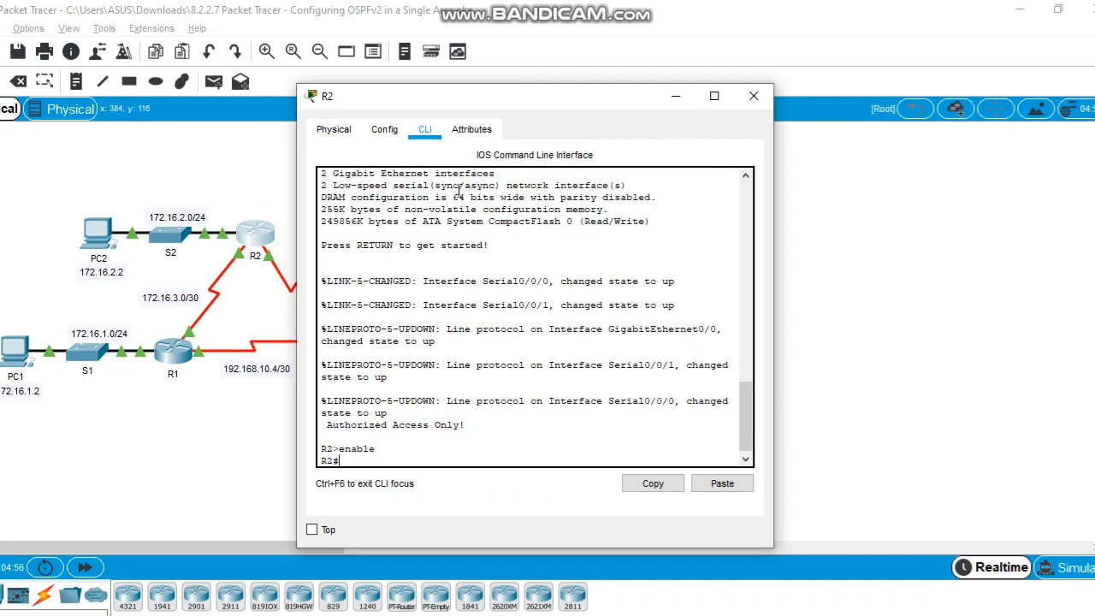
pyautogui.write('configure terminal')
pyautogui.press('Return')
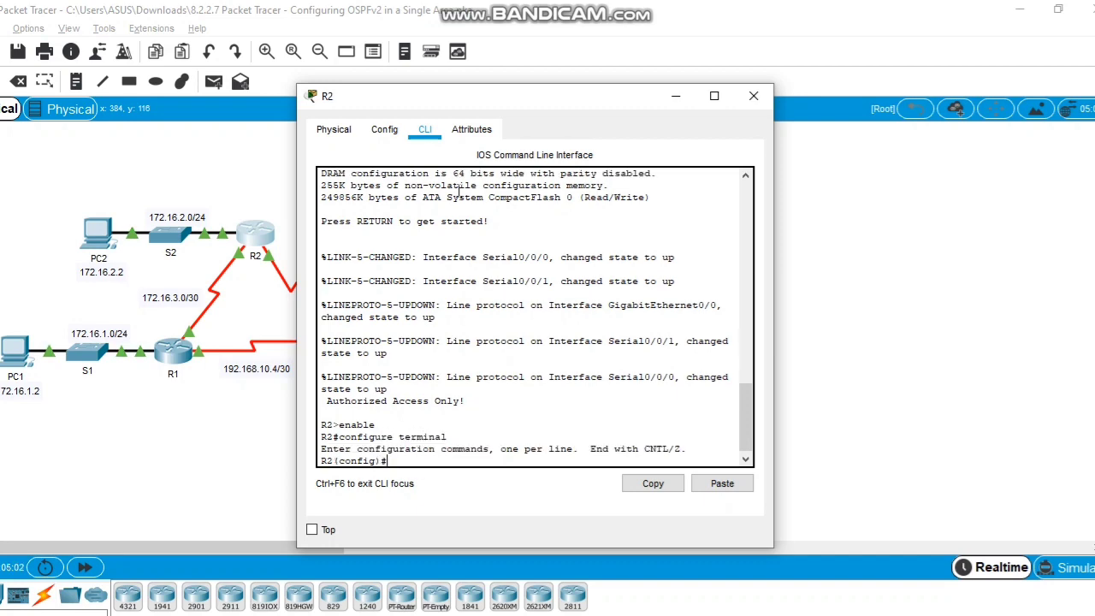
pyautogui.write('router ospf 10')
pyautogui.press('Return')
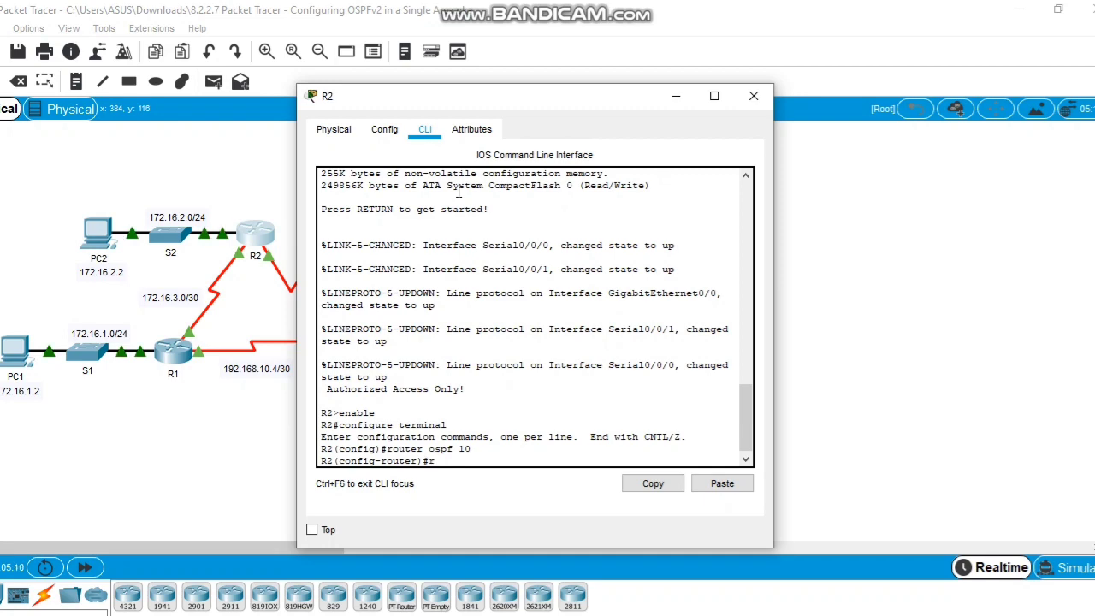
# Step: Set R2's router ID to 2.2.2.2 and advertise 172.16.2.0 0.0.0.255 in area 0
pyautogui.write('router-id 2.2.2.2')
pyautogui.press('Return')
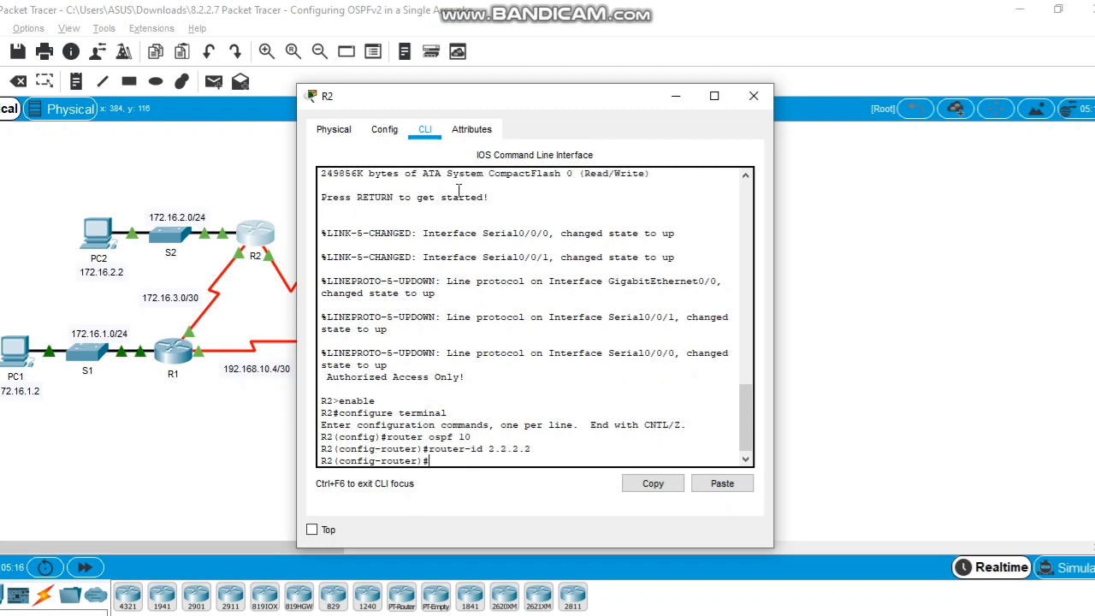
pyautogui.write('network 172.')
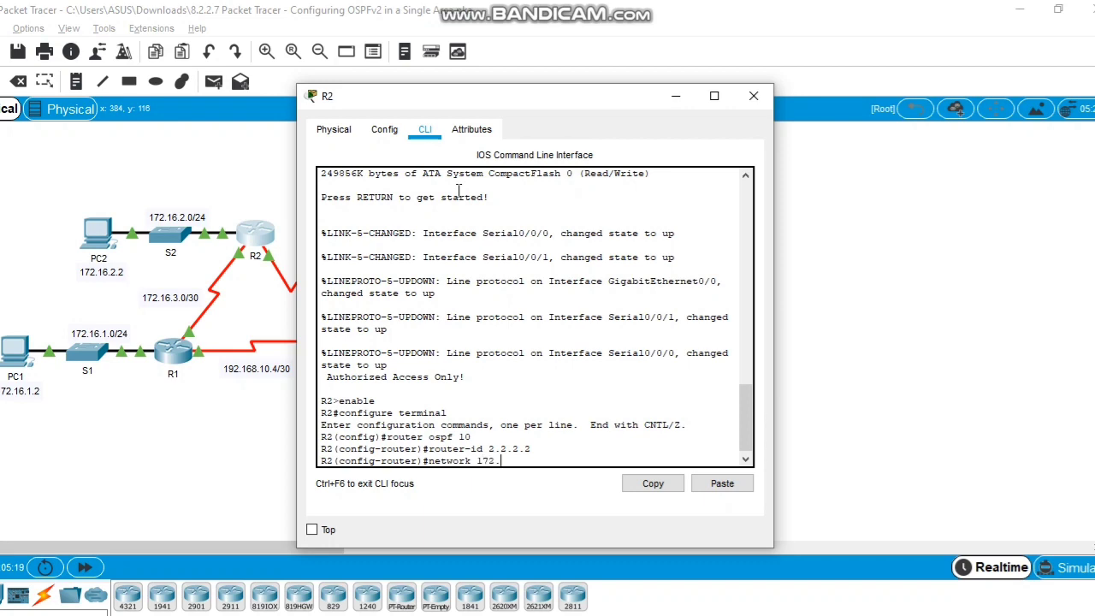
pyautogui.write('16.2.0 0.0.0.255 are')
pyautogui.write('a 0')
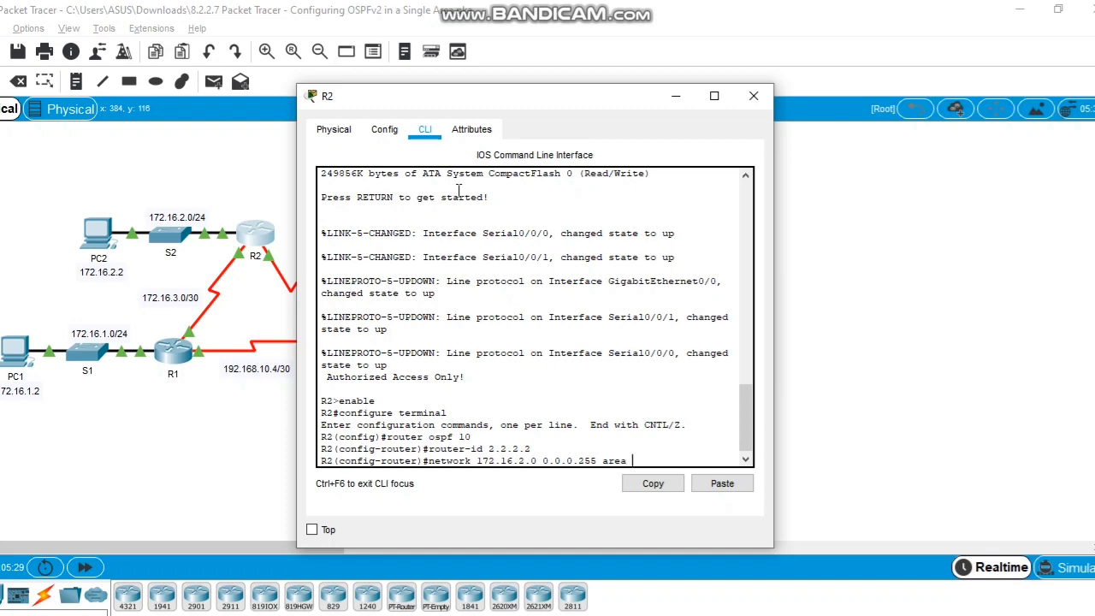
pyautogui.press('Return')
# Step: Advertise 172.16.3.0/30 and 192.168.10.8/30 in area 0 and make R2's g0/0 passive
pyautogui.write('netw')
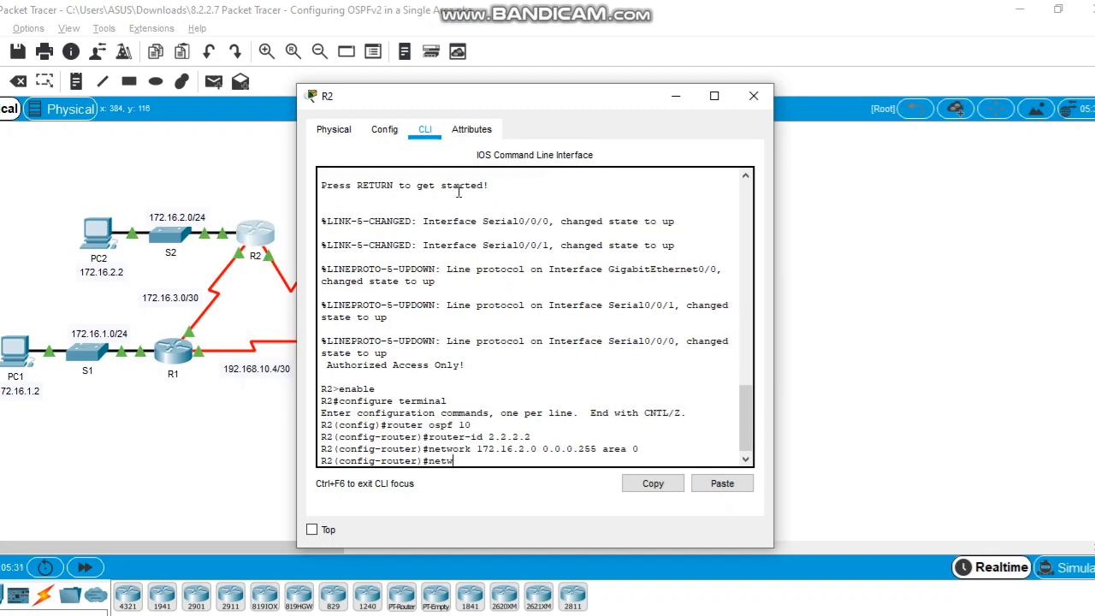
pyautogui.write('ork 172.16.3.0 0.0.0.3 area 0')
pyautogui.press('Return')
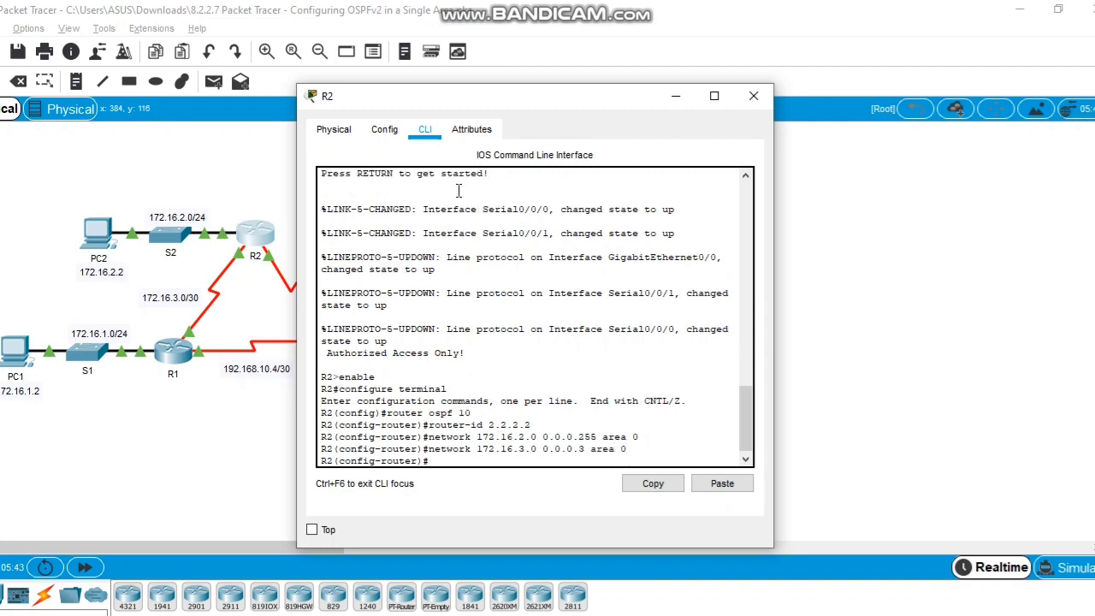
pyautogui.write('netw')
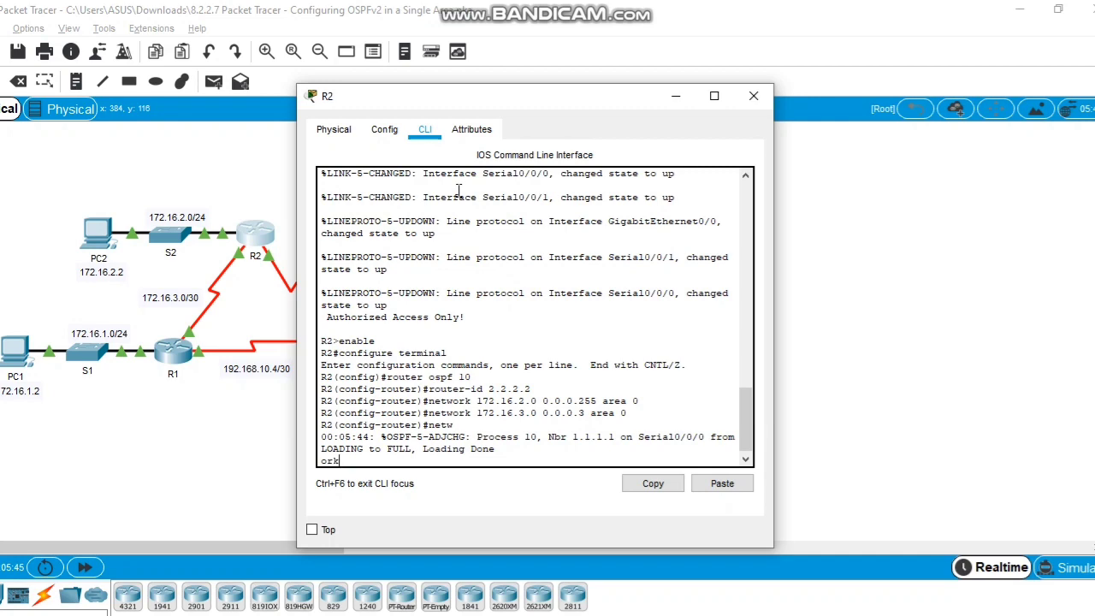
pyautogui.press('Return')
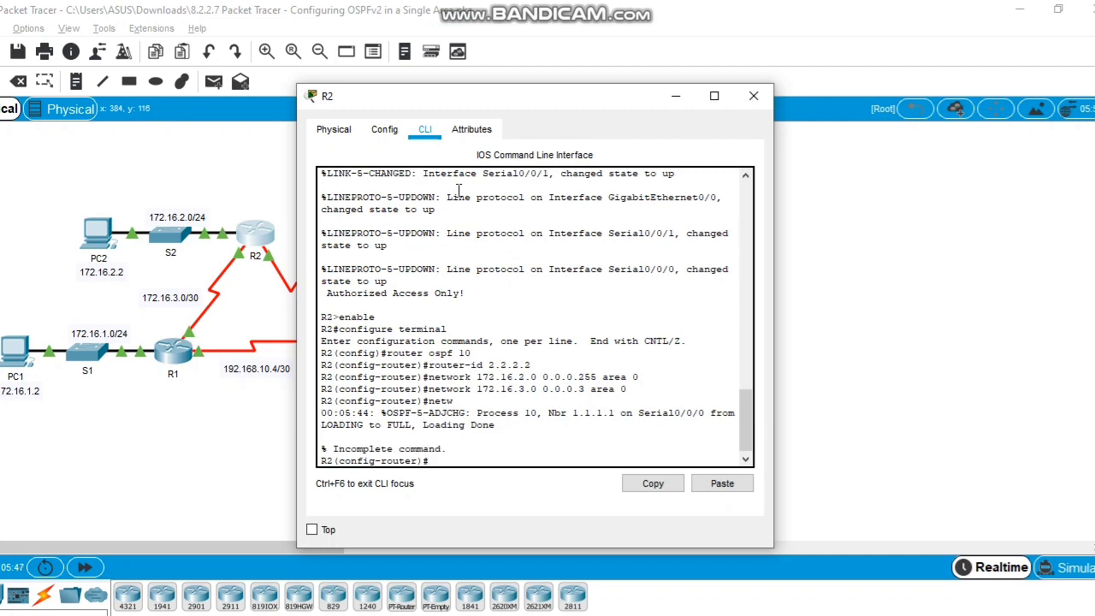
pyautogui.write('network 192.168.10.8 0.')
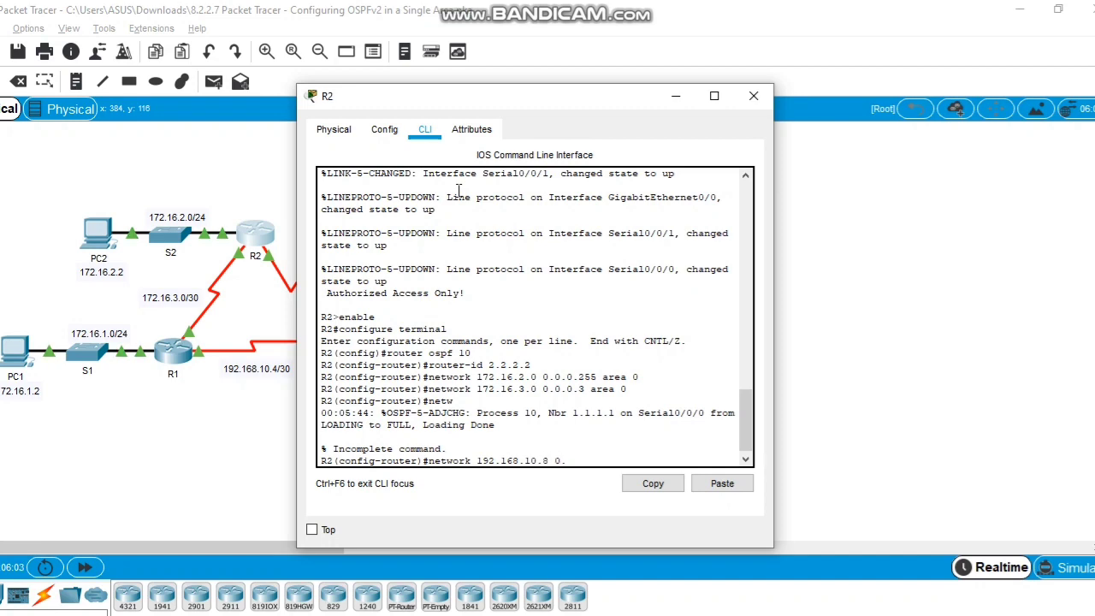
pyautogui.write('0.0.3 area 0')
pyautogui.press('Return')
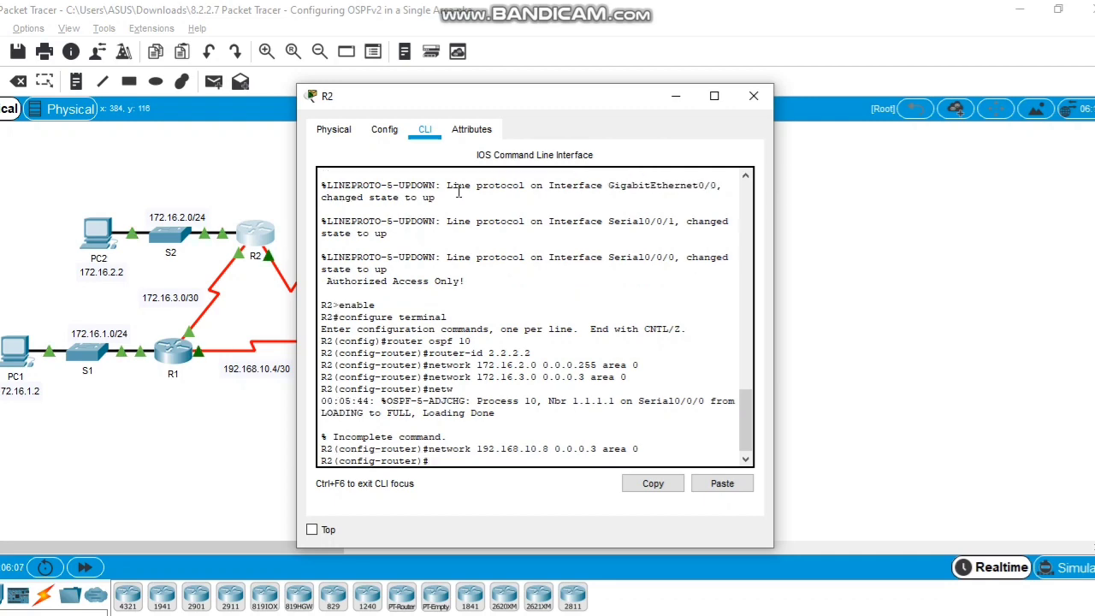
pyautogui.write('passive-i')
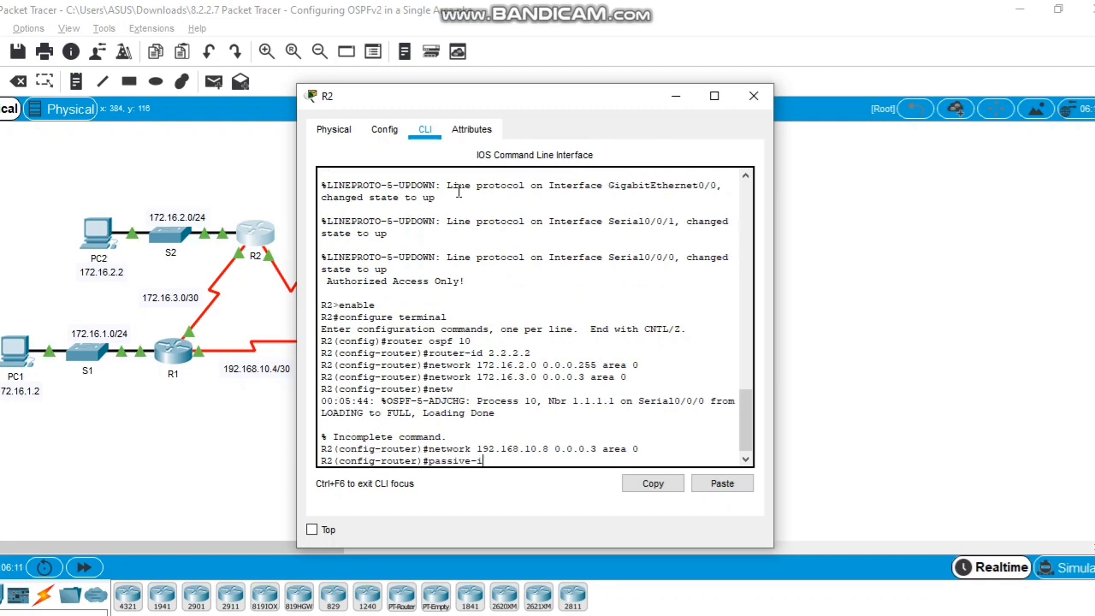
pyautogui.write('nt g0/0')
pyautogui.press('Return')
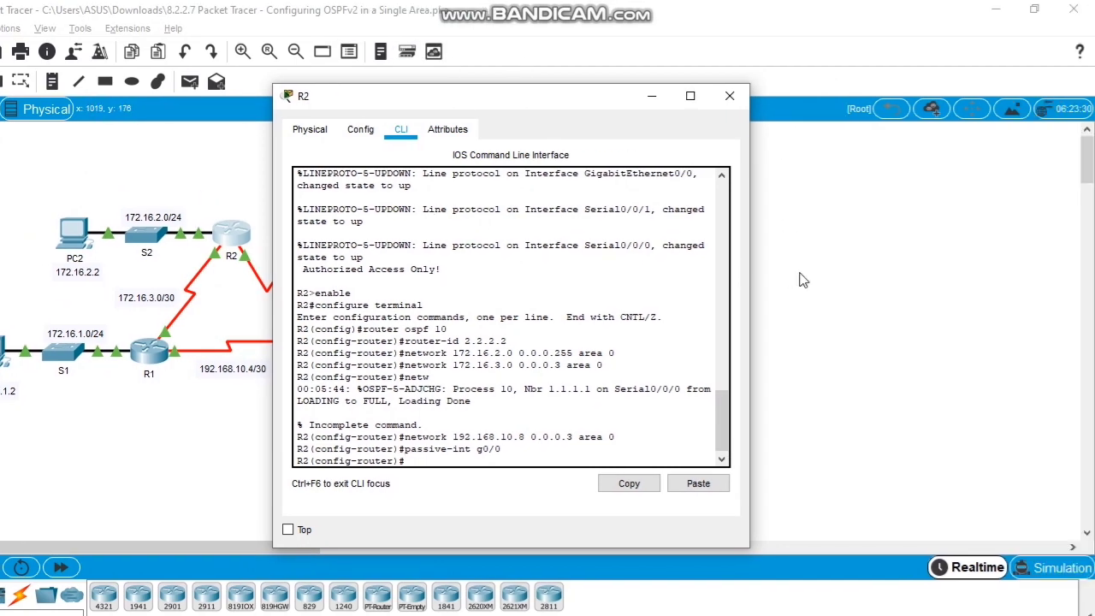
# Step: On R3's CLI, enter enable and configure terminal, start router ospf 10 and type router-id 3.3.3.3
pyautogui.click(803, 280)
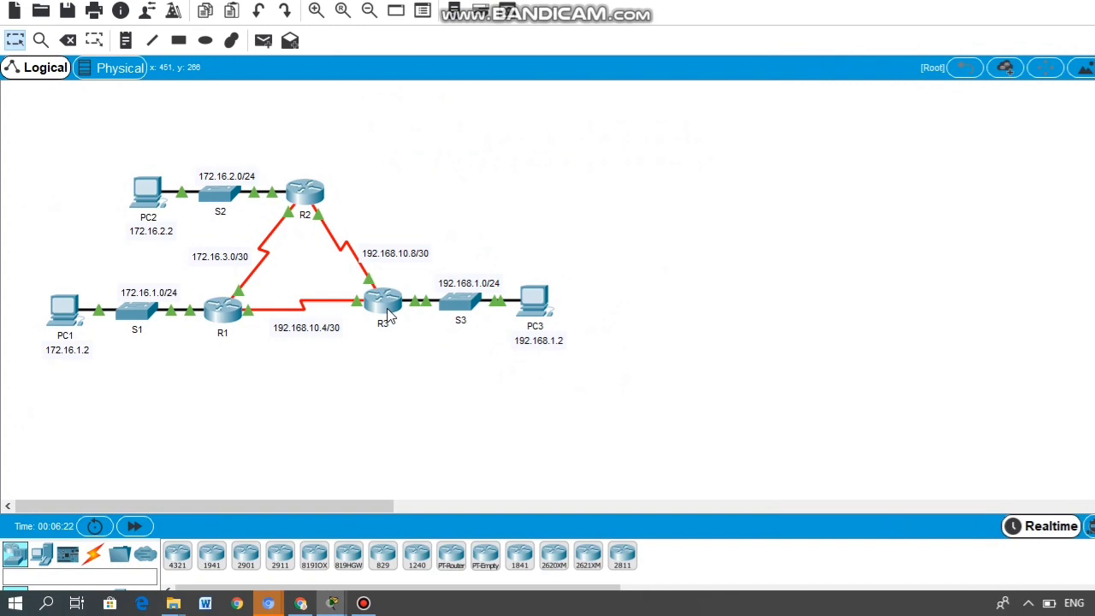
pyautogui.click(388, 315)
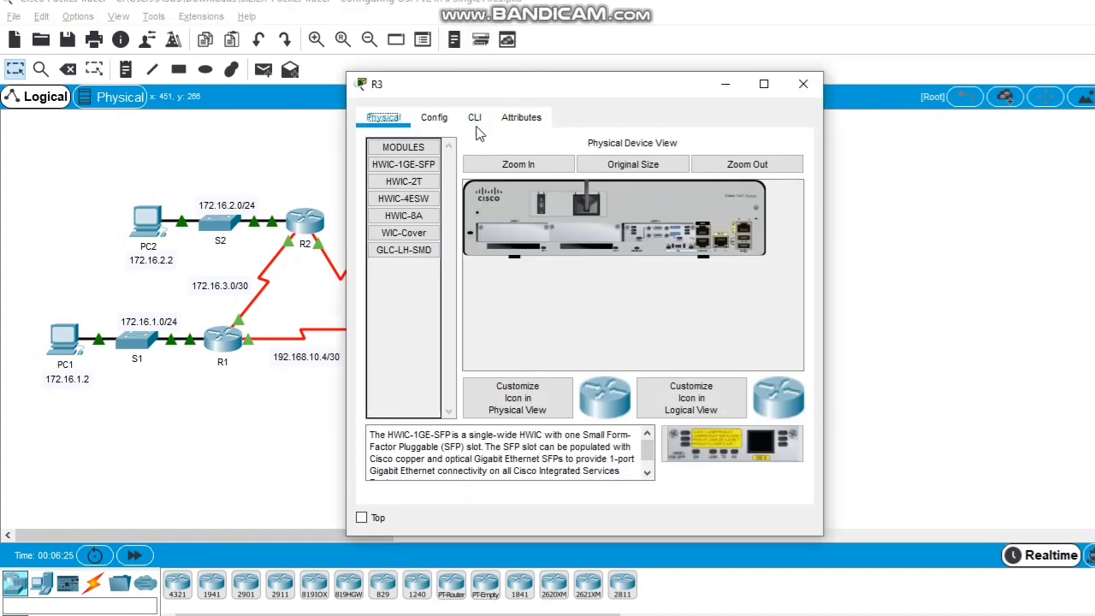
pyautogui.click(477, 96)
pyautogui.press('Return')
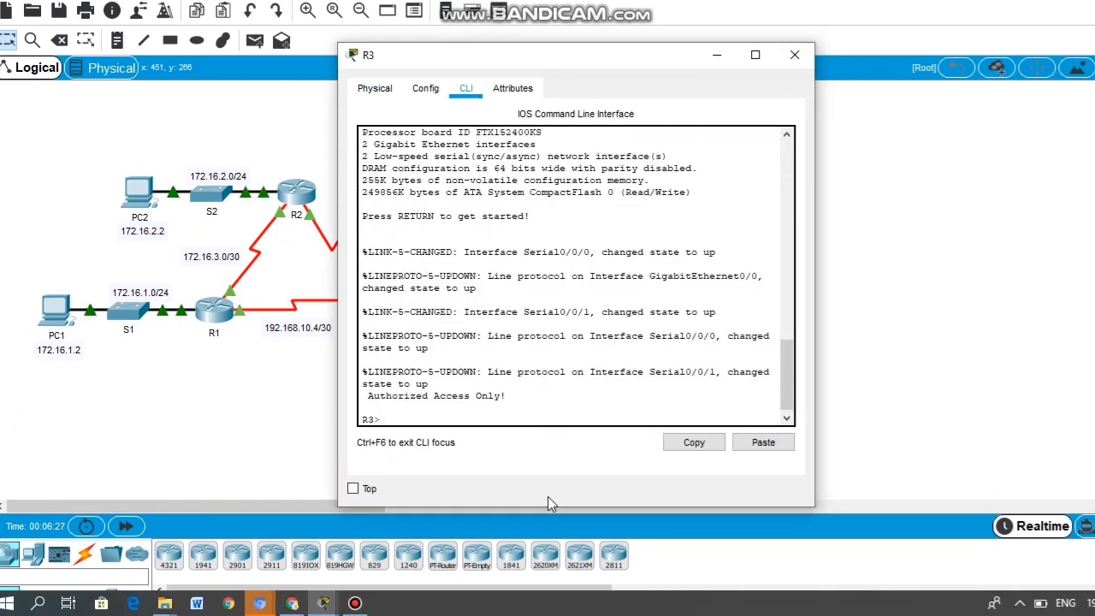
pyautogui.write('enable')
pyautogui.press('Return')
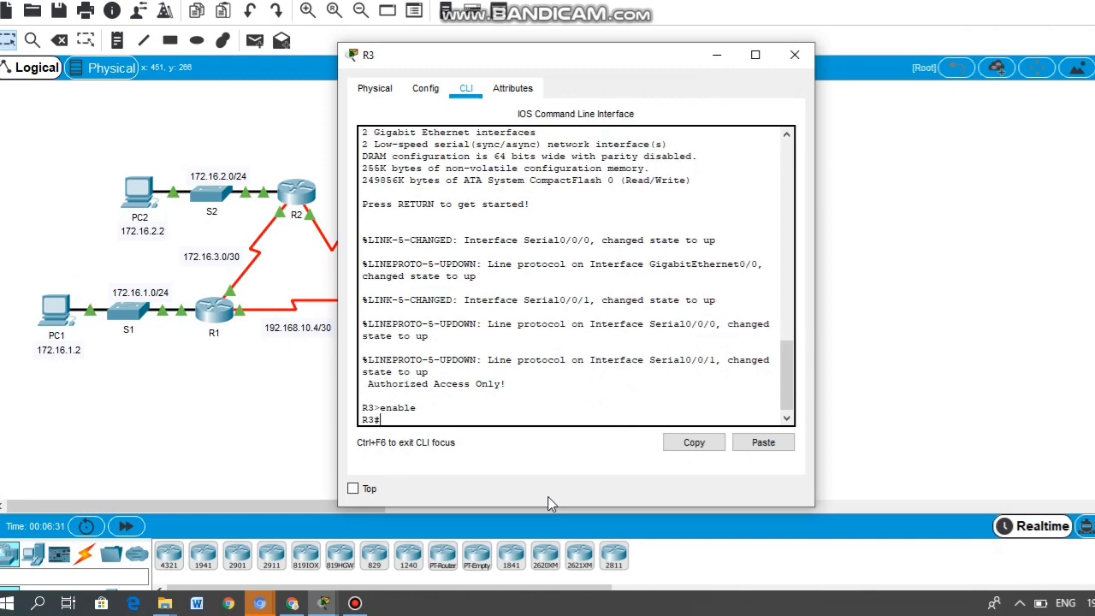
pyautogui.write('configure terminal')
pyautogui.press('Return')
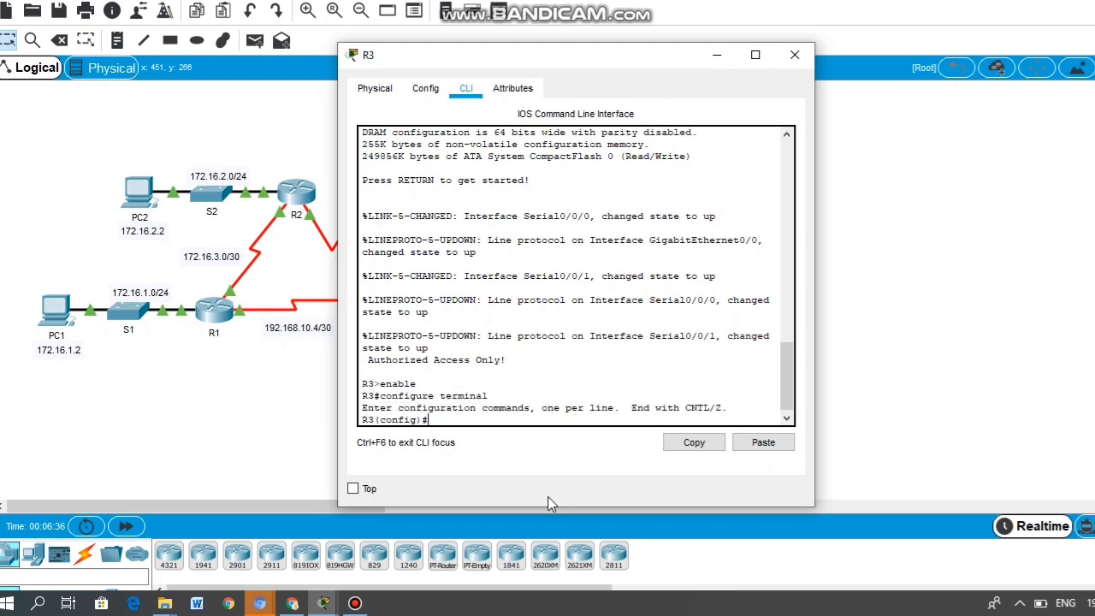
pyautogui.write('router ospf 10')
pyautogui.press('Return')
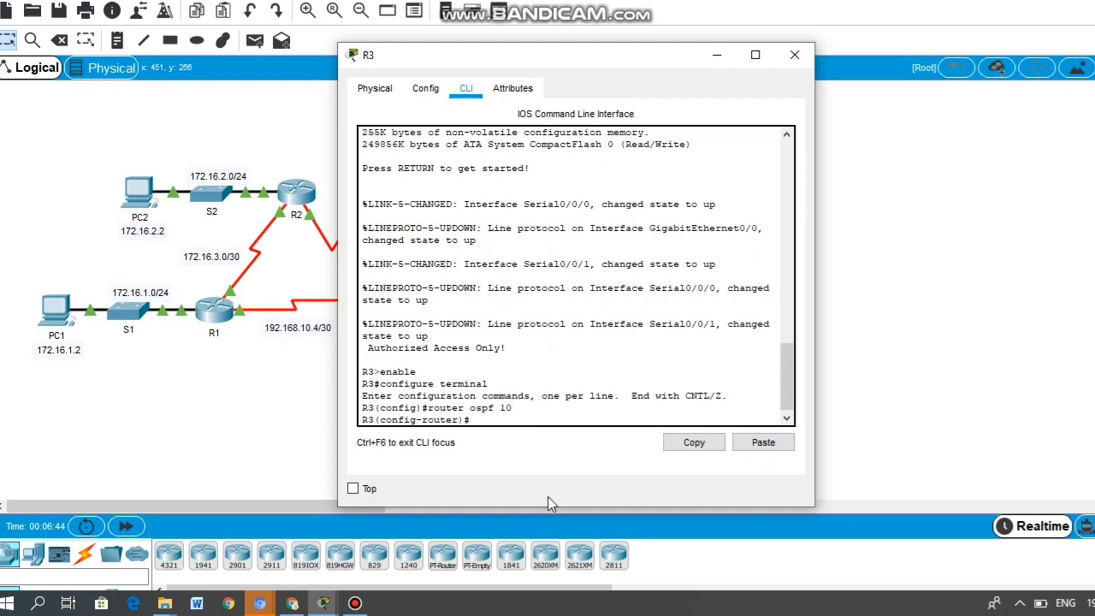
pyautogui.write('router-id 3.3.3.3')
# Step: Apply R3's router ID 3.3.3.3 and advertise network 192.168.10.4 0.0.0.3 in area 0
pyautogui.press('Return')
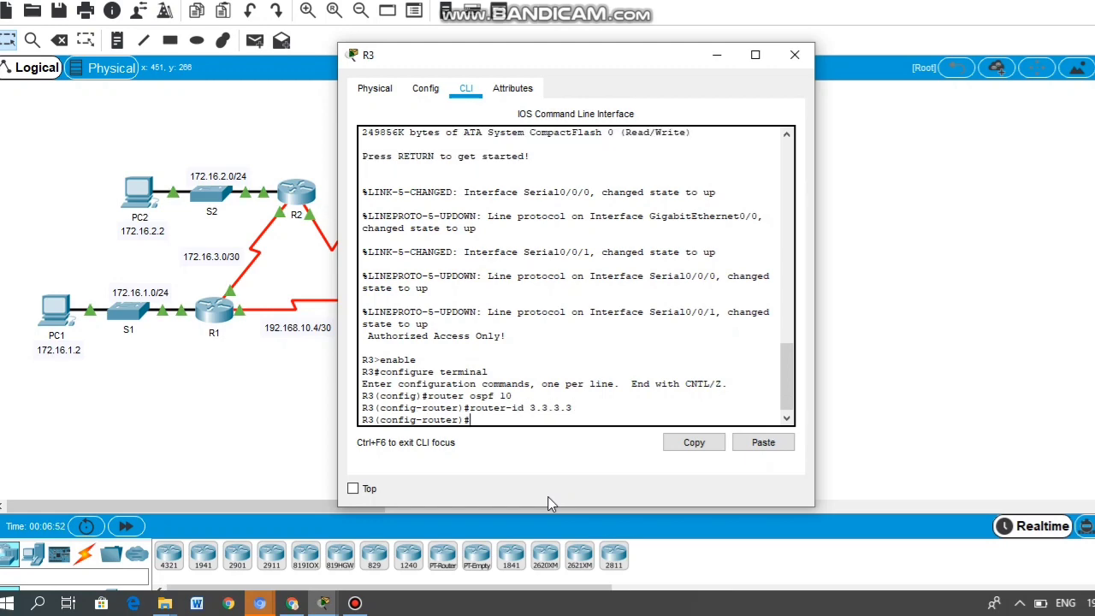
pyautogui.write('network 192.168.10.4m')
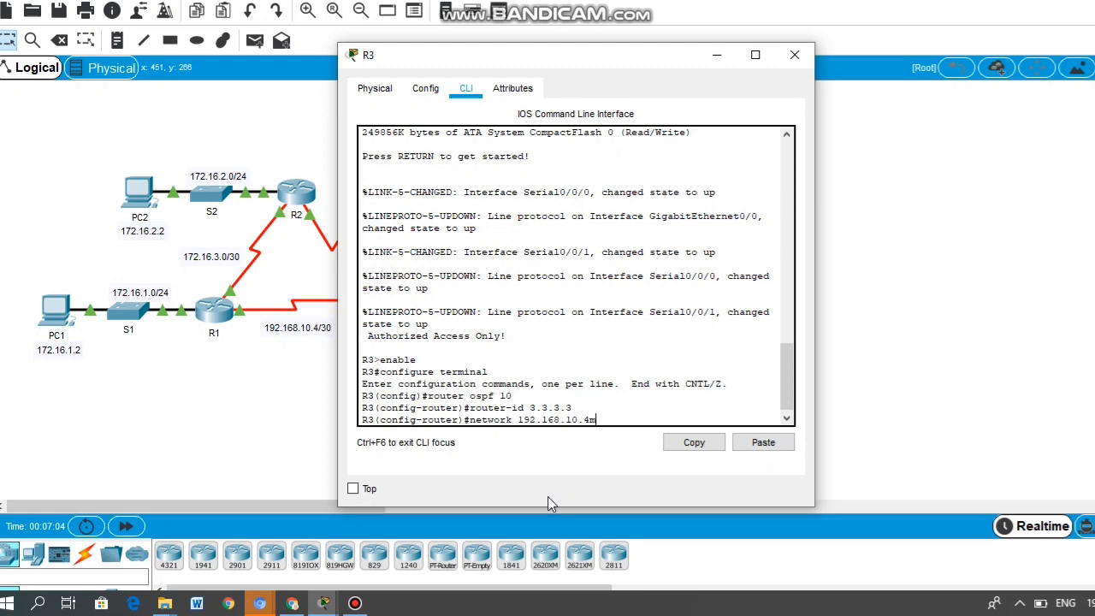
pyautogui.write('0.0.0')
pyautogui.press('Left')
pyautogui.press('Left')
pyautogui.press('Left')
pyautogui.press('Left')
pyautogui.press('Down')
pyautogui.press('Up')
pyautogui.press('Down')
pyautogui.write('network 192.168.10.4 0.0.0.3 area 0')
pyautogui.press('Return')
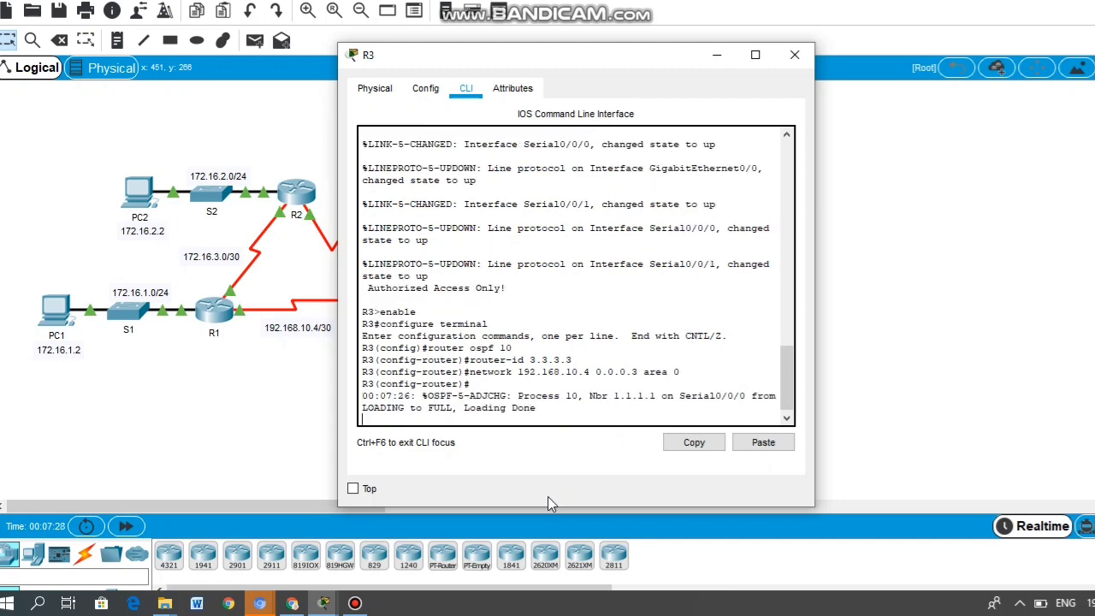
pyautogui.press('Return')
pyautogui.write('nfig-router)#n')
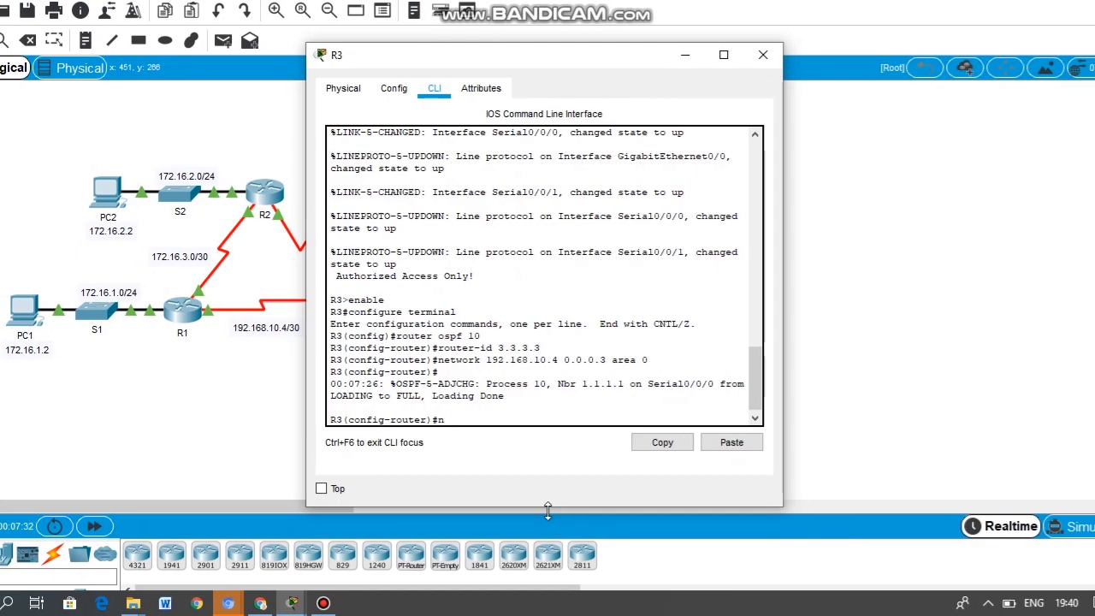
pyautogui.write('t')
# Step: On R3, advertise the 192.168.1.0 network in OSPF area 0
pyautogui.press('BackSpace')
pyautogui.press('BackSpace')
pyautogui.press('Up')
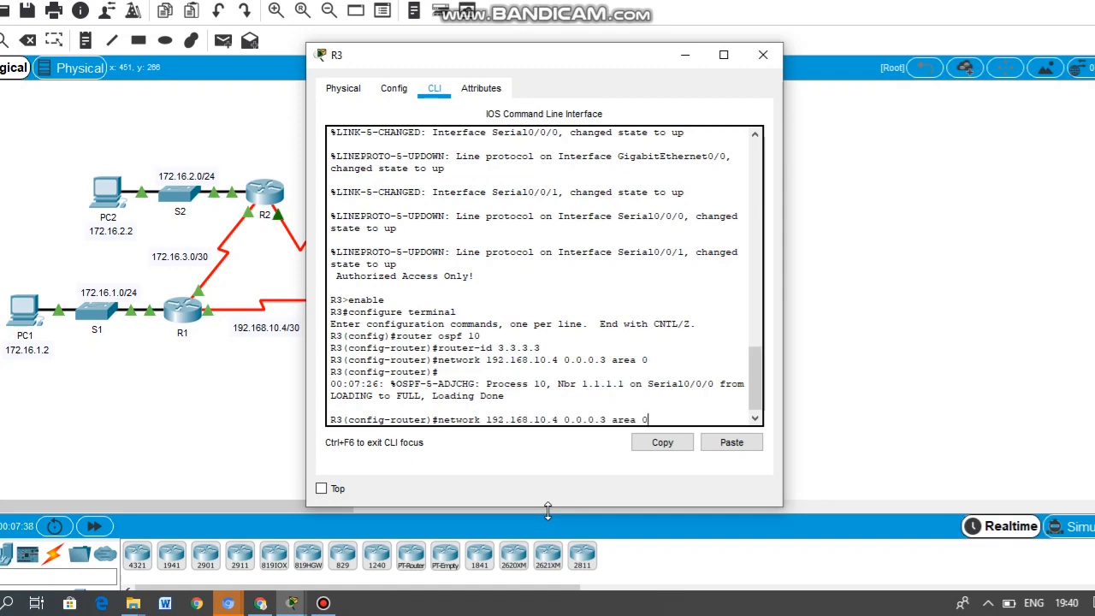
pyautogui.press('Left')
pyautogui.press('Left')
pyautogui.press('Left')
pyautogui.press('Left')
pyautogui.press('Left')
pyautogui.press('Left')
pyautogui.press('Left')
pyautogui.press('Left')
pyautogui.press('Left')
pyautogui.press('Left')
pyautogui.press('Left')
pyautogui.press('Left')
pyautogui.press('Left')
pyautogui.press('Left')
pyautogui.press('BackSpace')
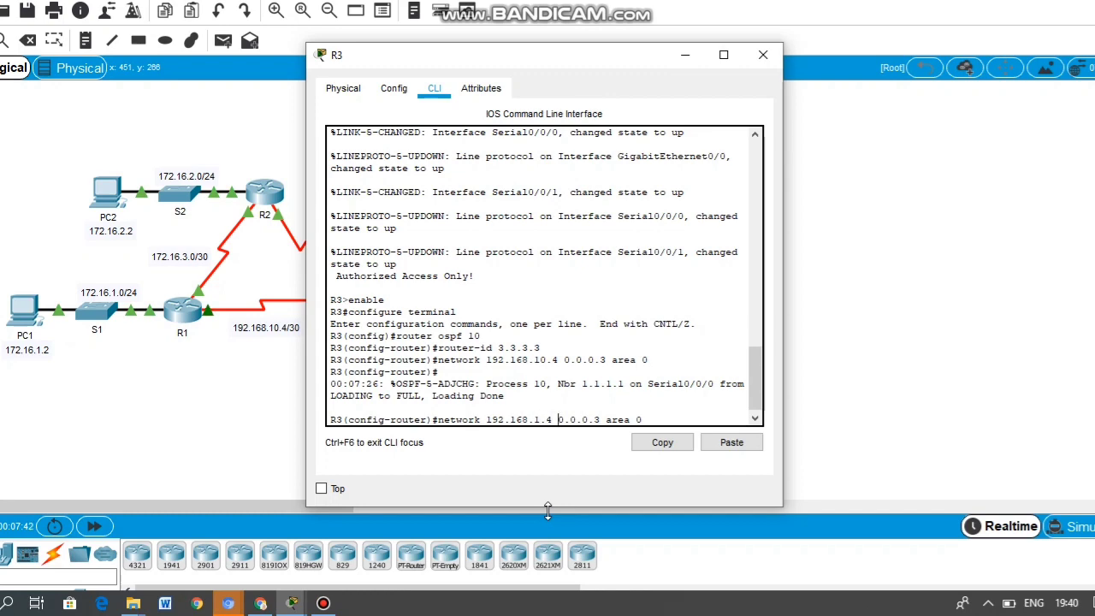
pyautogui.press('Delete')
pyautogui.write('0')
pyautogui.press('Return')
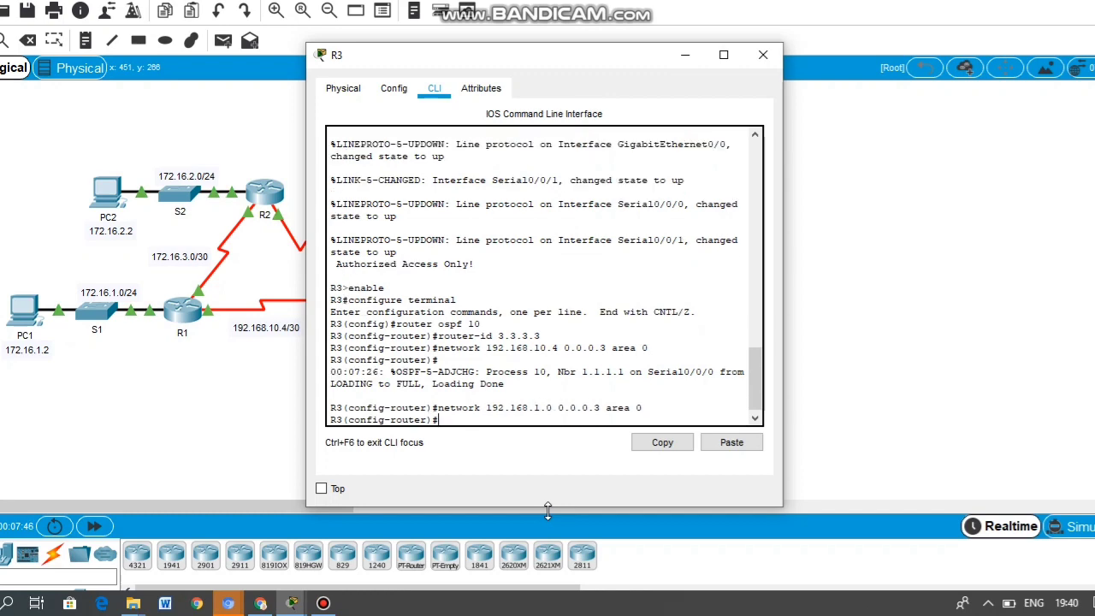
# Step: Advertise R3's 192.168.10.8 network in area 0
pyautogui.press('Up')
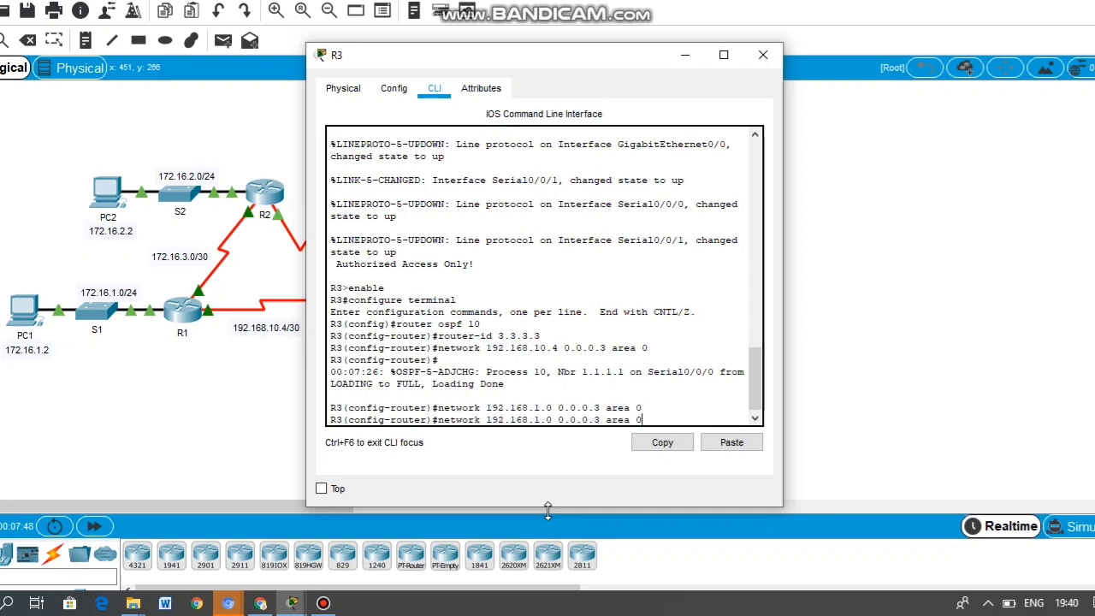
pyautogui.press('Left')
pyautogui.press('Left')
pyautogui.press('Left')
pyautogui.press('Left')
pyautogui.press('Left')
pyautogui.press('Left')
pyautogui.write('0')
pyautogui.press('Right')
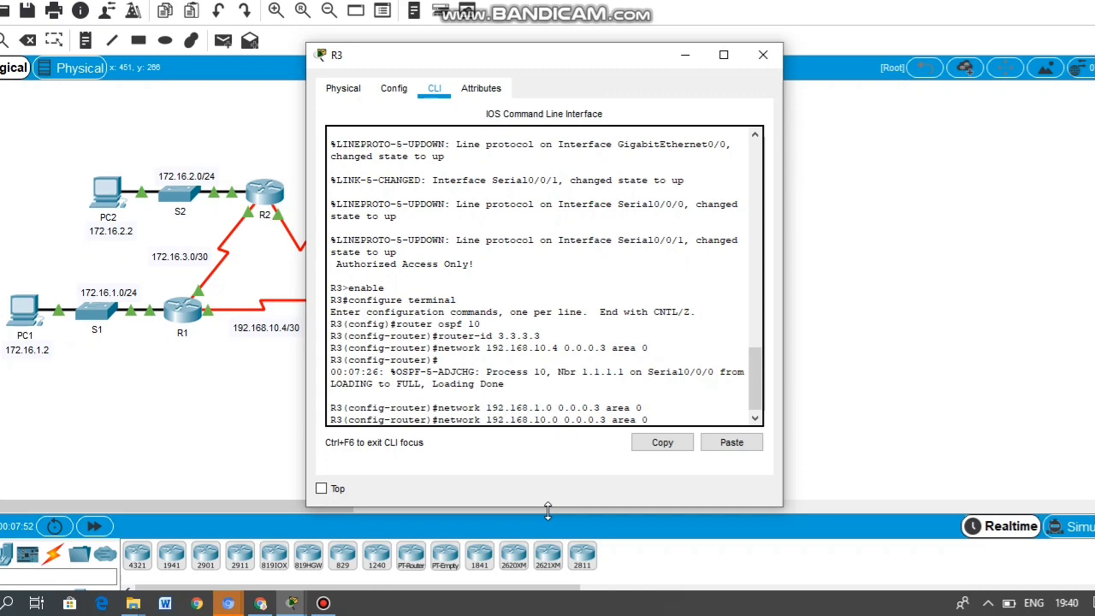
pyautogui.press('Delete')
pyautogui.write('8')
pyautogui.press('Return')
# Step: Make R3's G0/0 LAN interface passive with passive-int g0/0
pyautogui.write('passive')
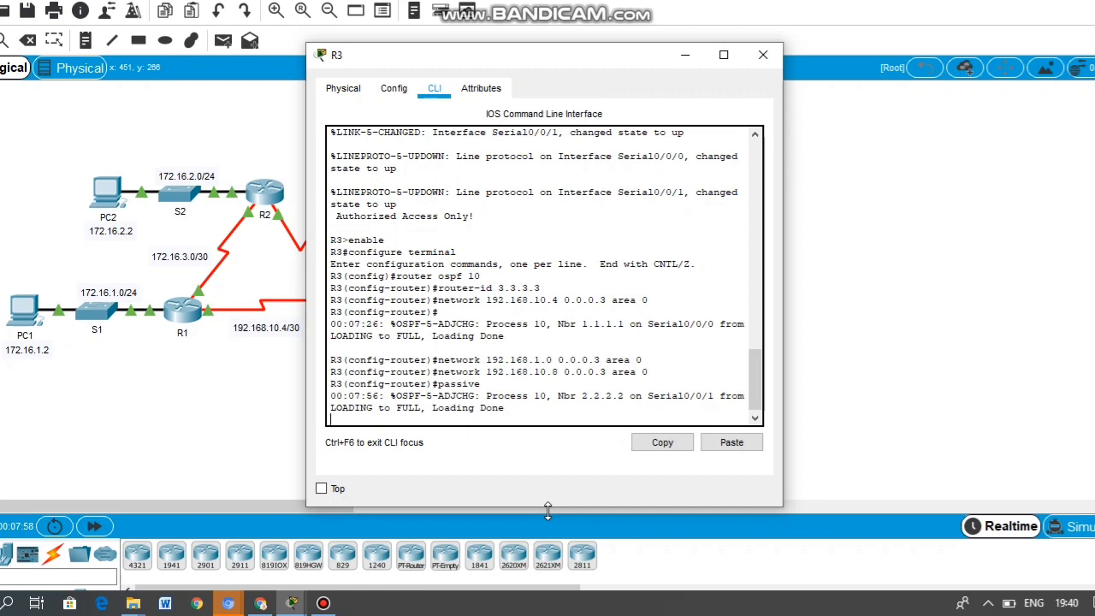
pyautogui.press('Up')
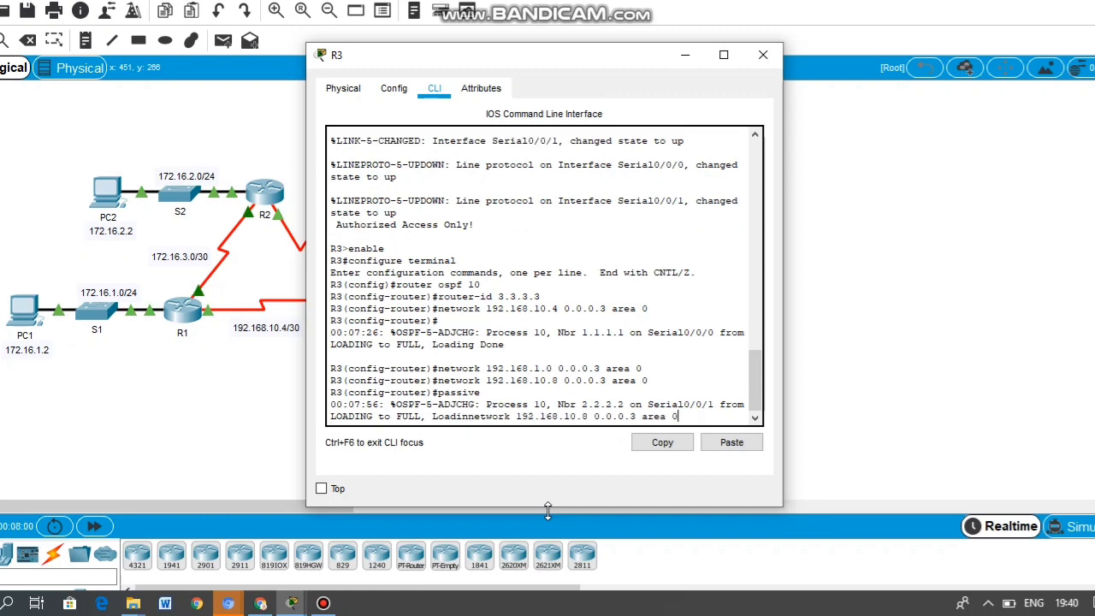
pyautogui.press('Return')
pyautogui.write('p')
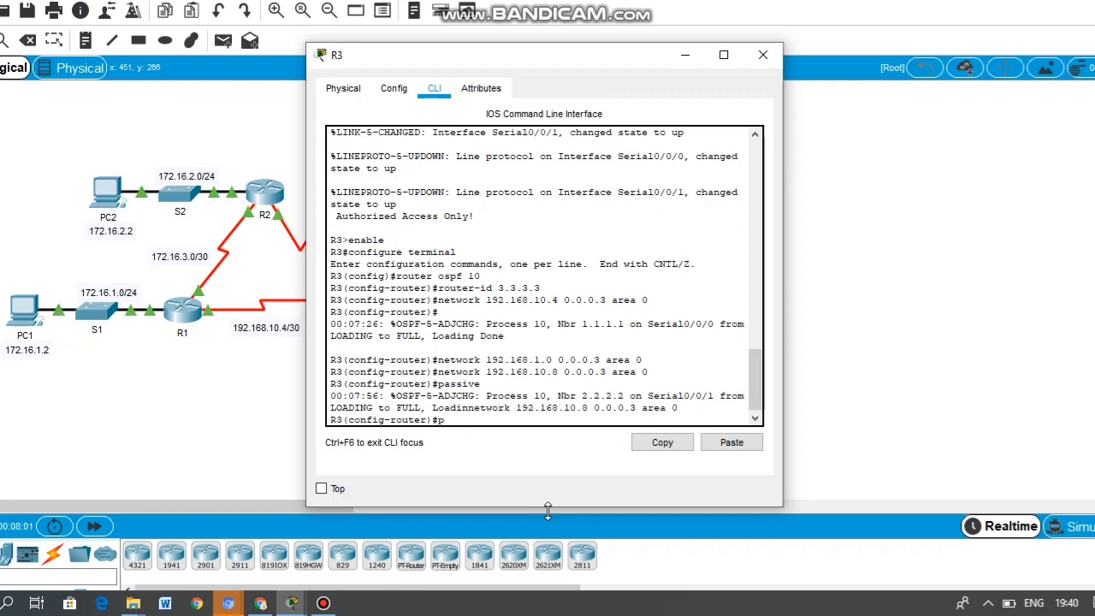
pyautogui.write('assive-int g0/0')
pyautogui.press('Return')
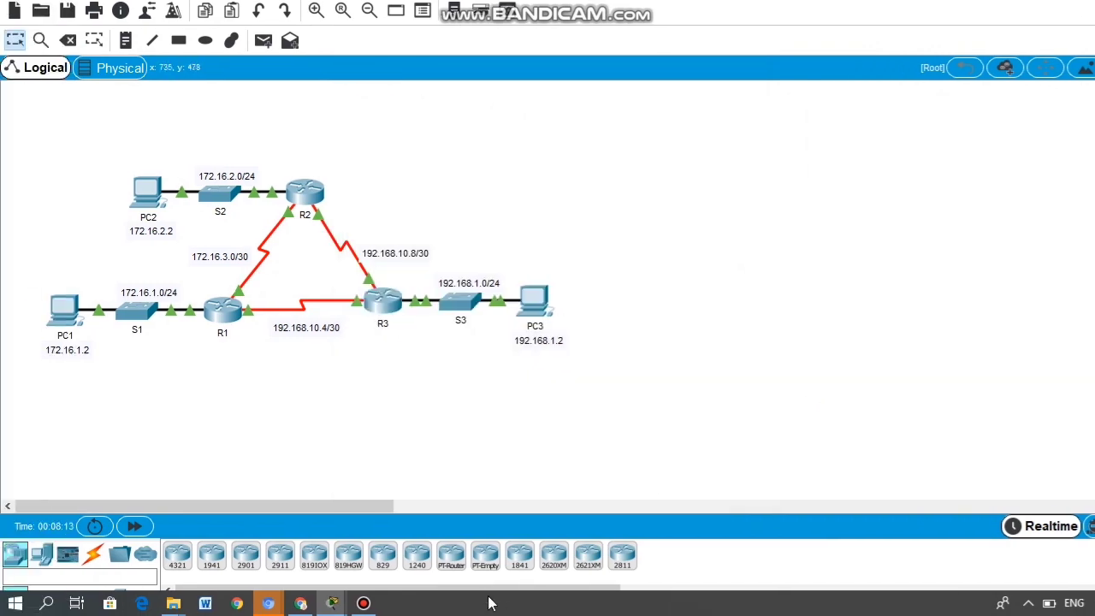
# Step: Check that the PT Activity window shows Completion 100/100, then close it
pyautogui.moveTo(259, 603)
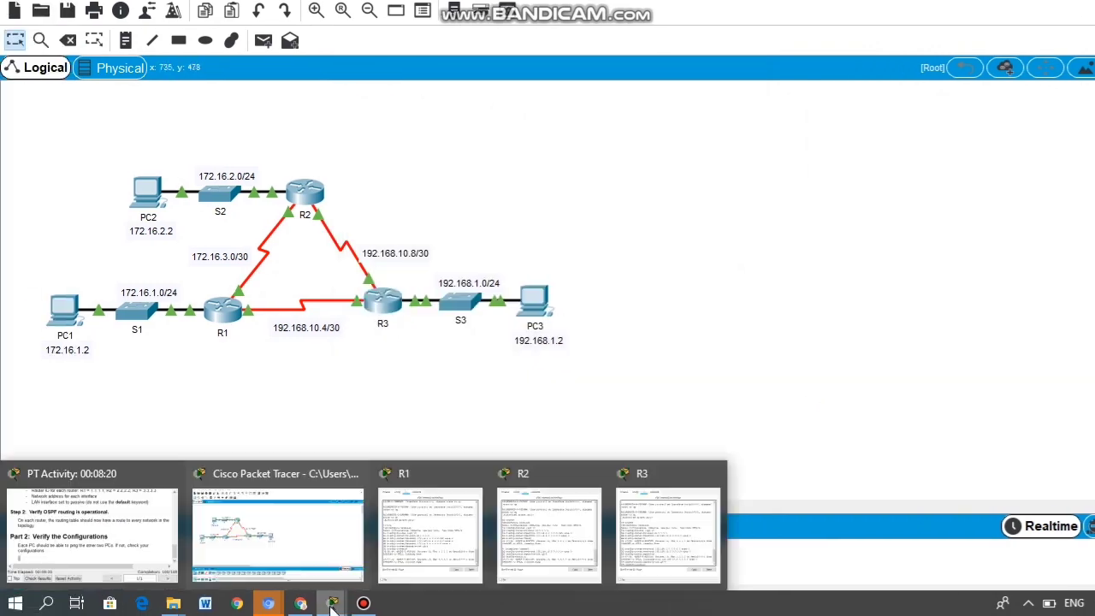
pyautogui.click(161, 518)
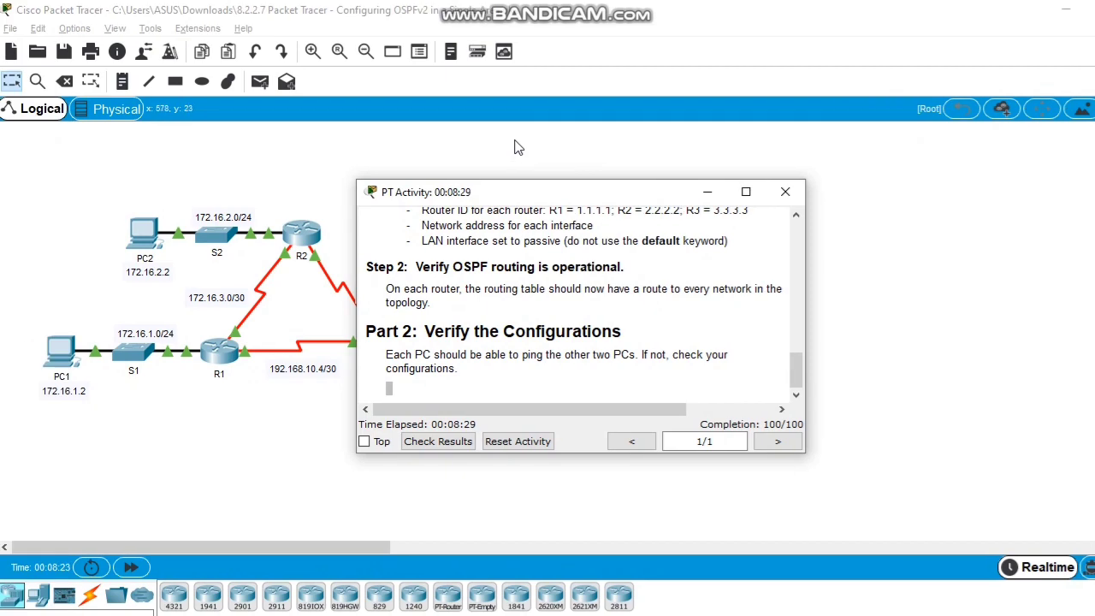
pyautogui.click(717, 193)
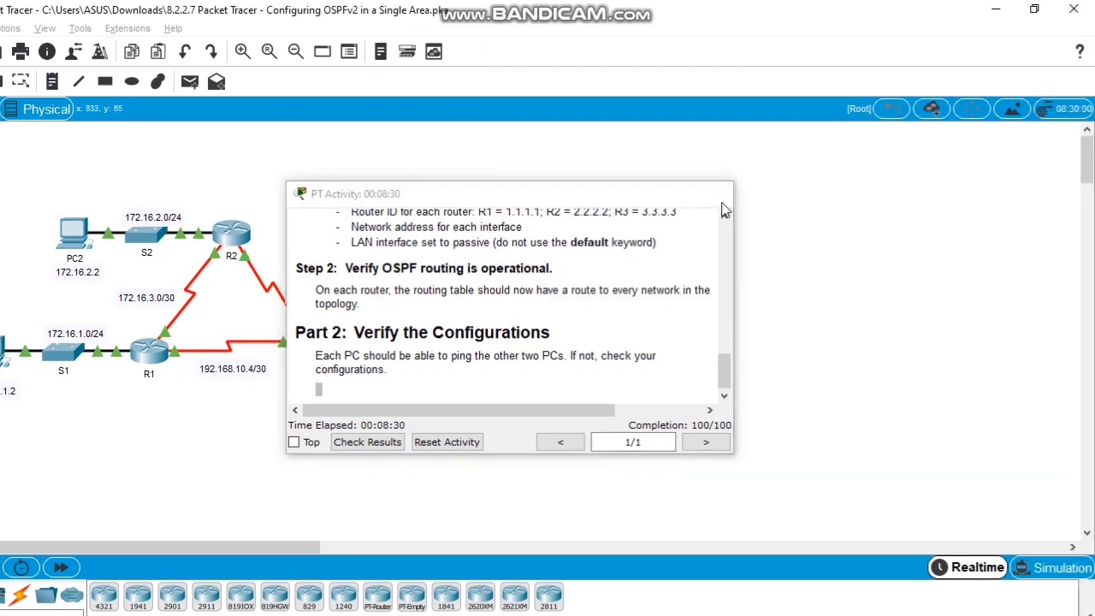